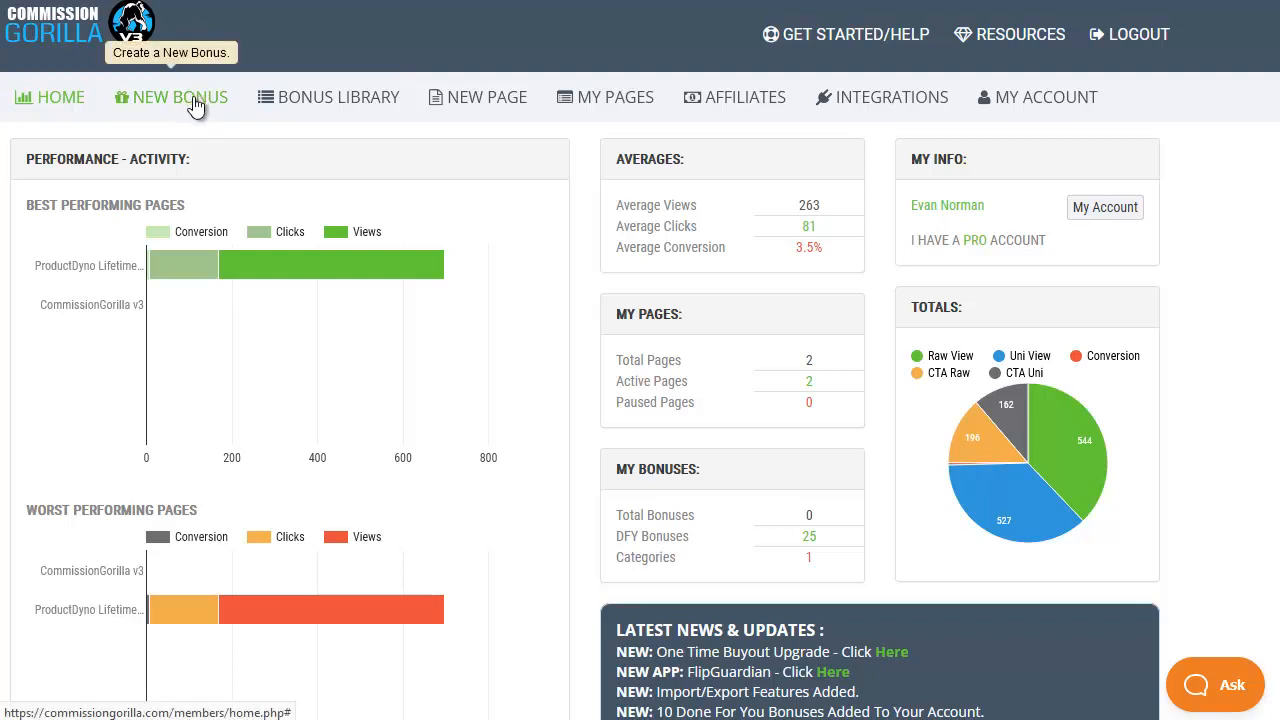
Create a new bonus block with the Image/Graphic layout and name it "Video Cheats"
left_click(195, 107)
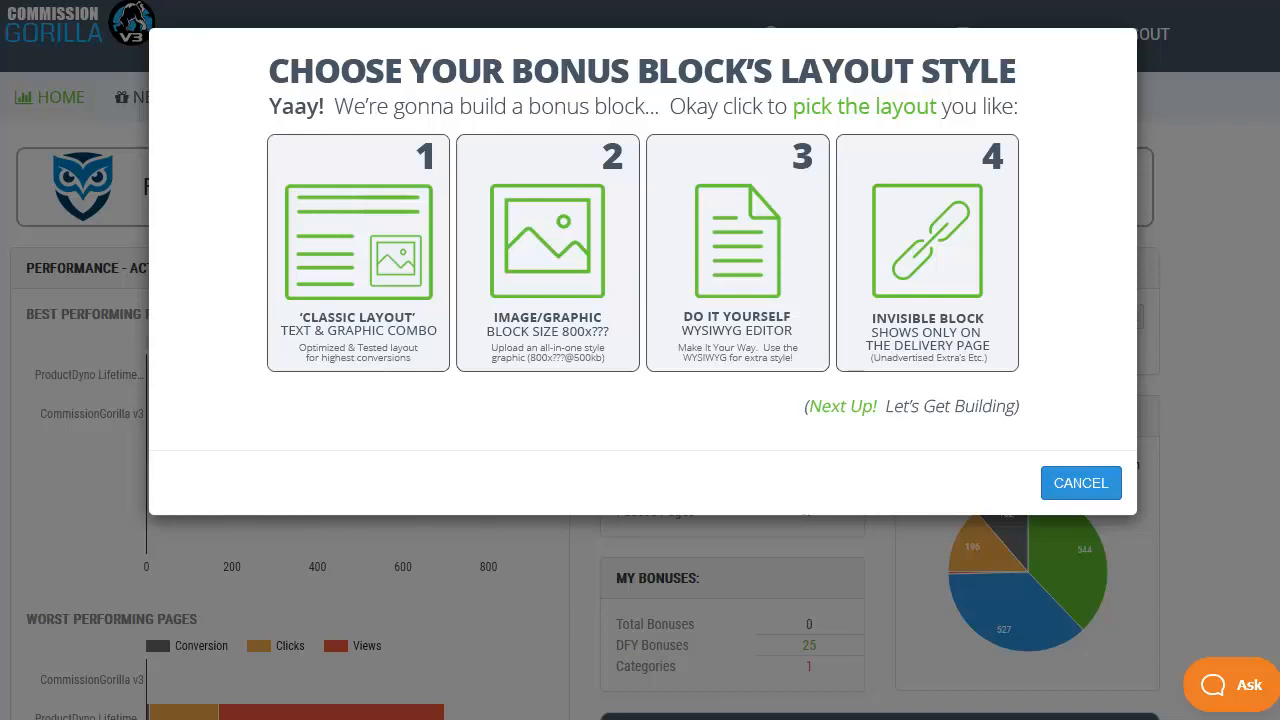
left_click(568, 260)
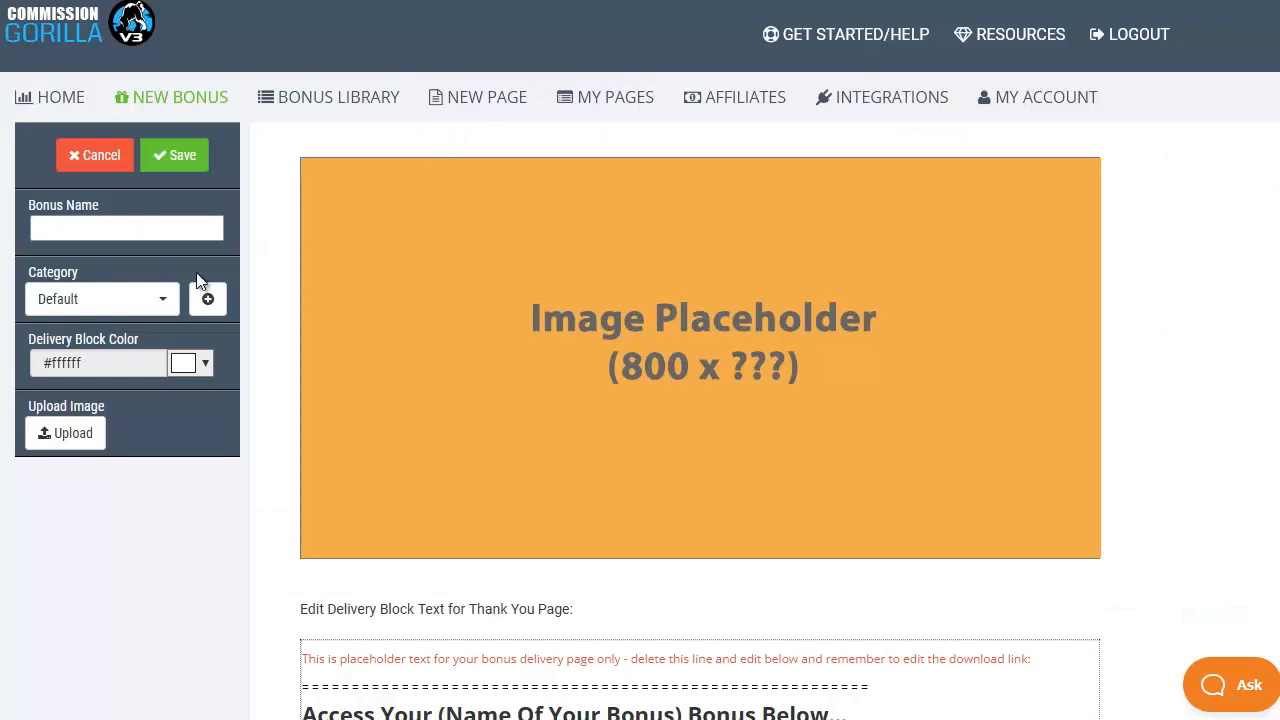
left_click(130, 231)
type("Video Cheats")
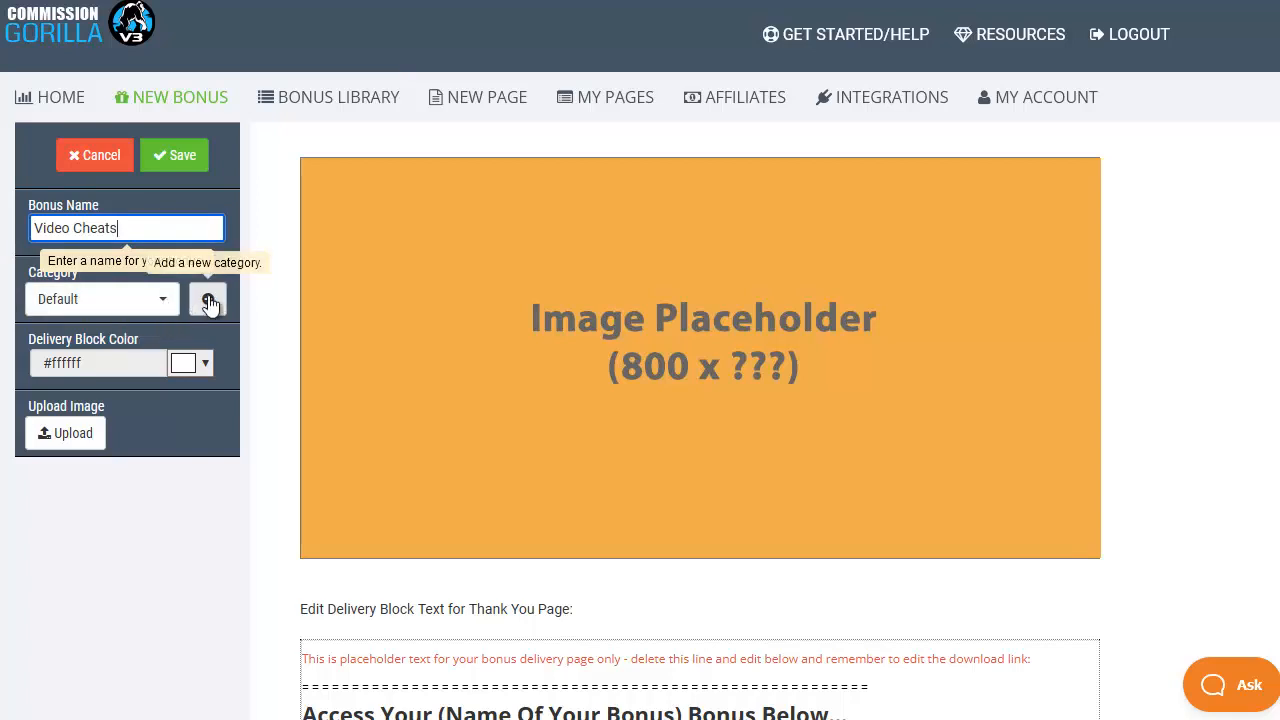
Add a new bonus category named "Video" for the bonus
left_click(208, 300)
type("Video")
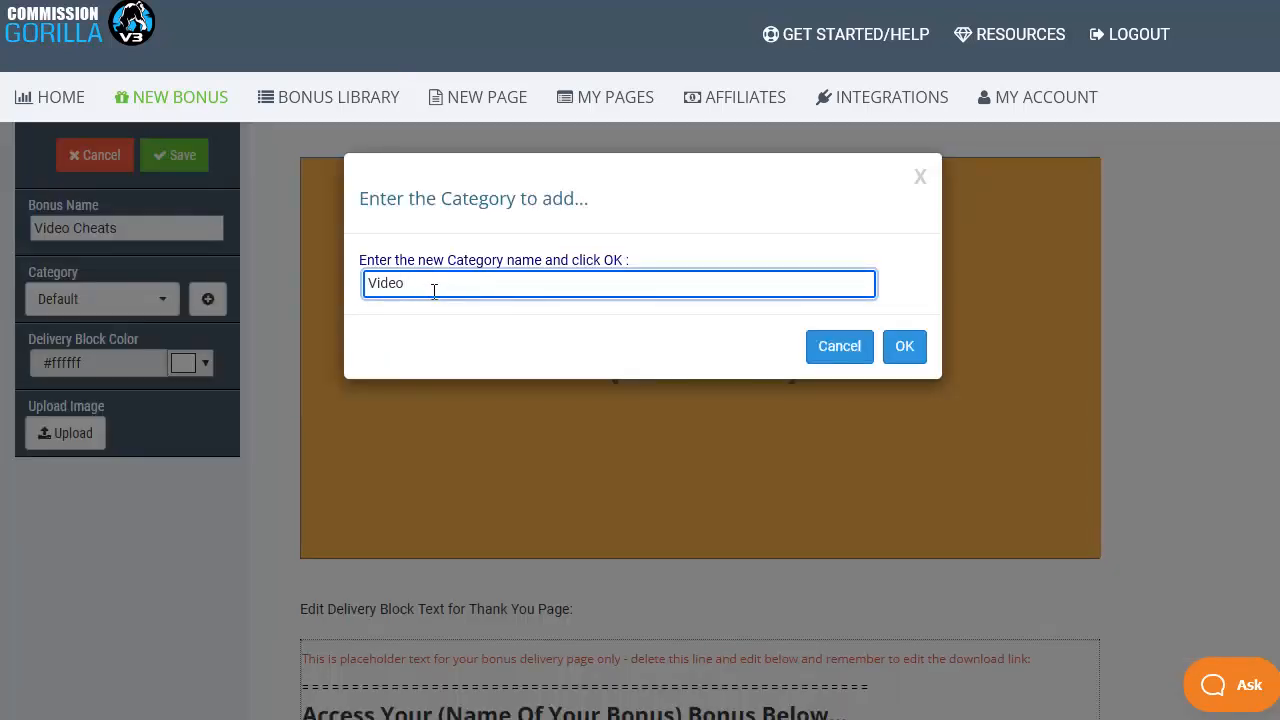
left_click(902, 347)
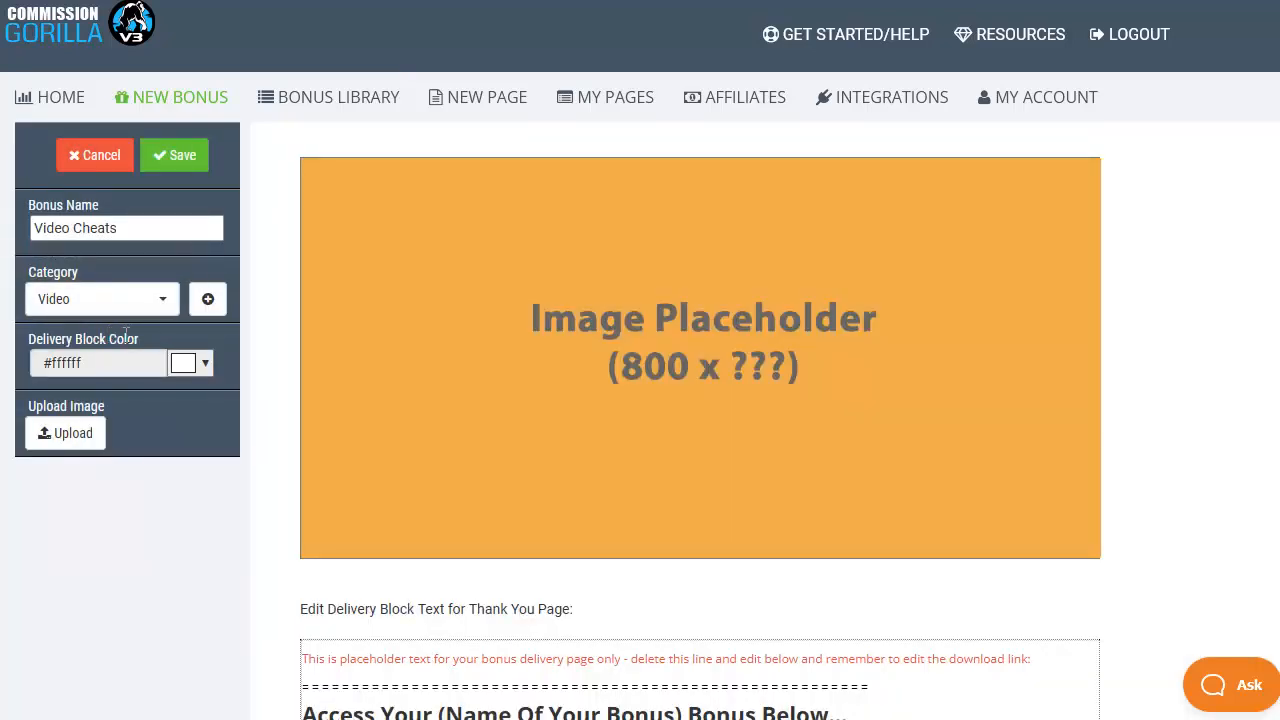
Upload videocheats.png as the image of the Video Cheats bonus block
left_click(75, 436)
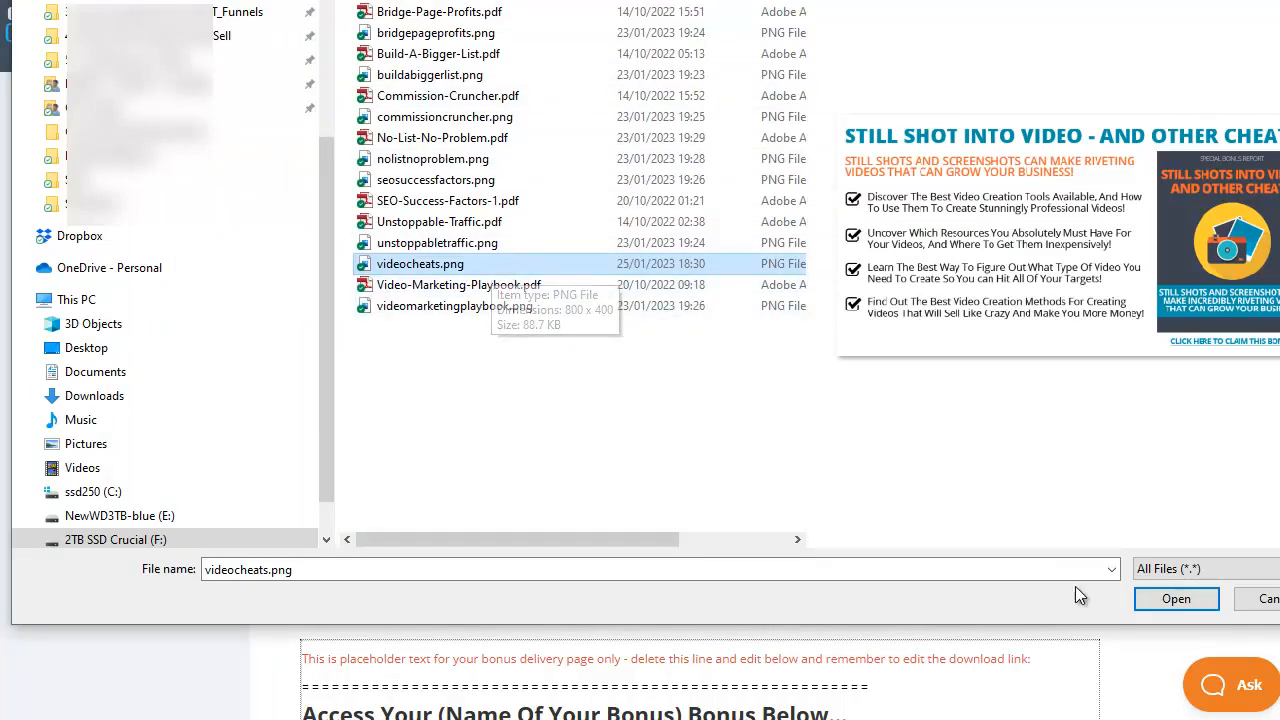
left_click(1178, 601)
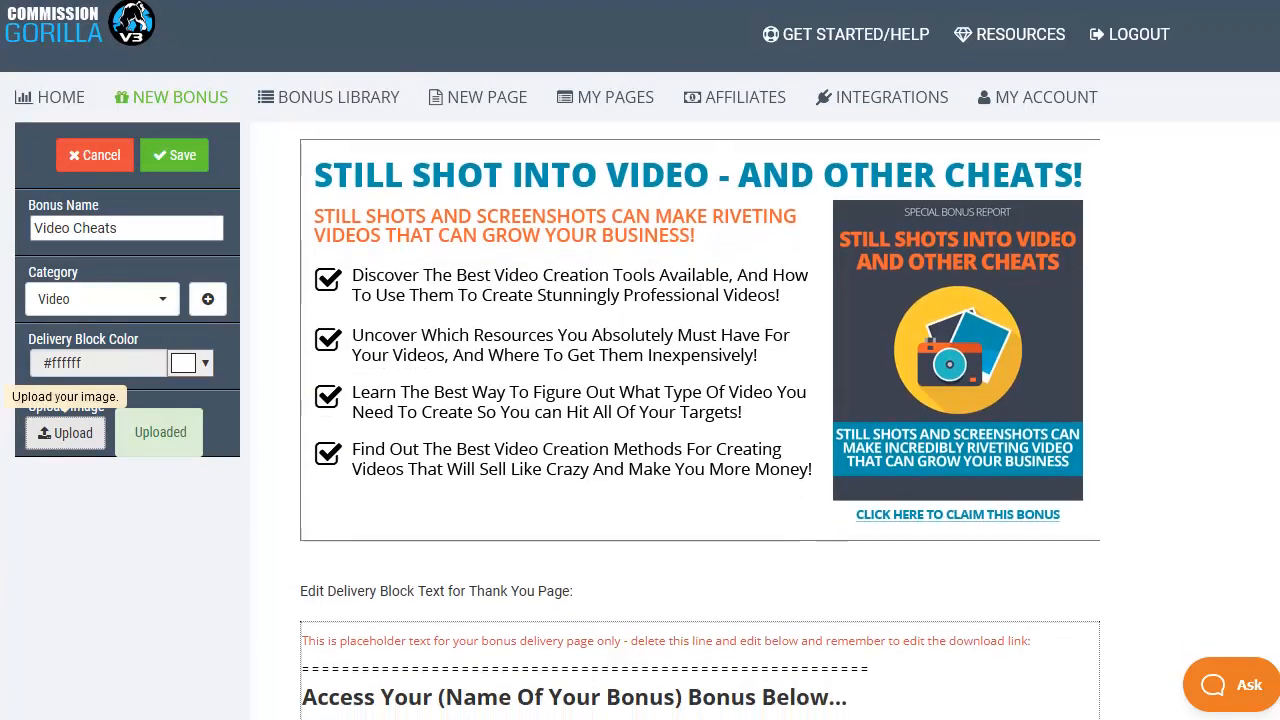
Check the link settings of DOWNLOAD HERE in the delivery text, and discard the Video Cheats bonus without saving
scroll(1224, 379, "down", 2)
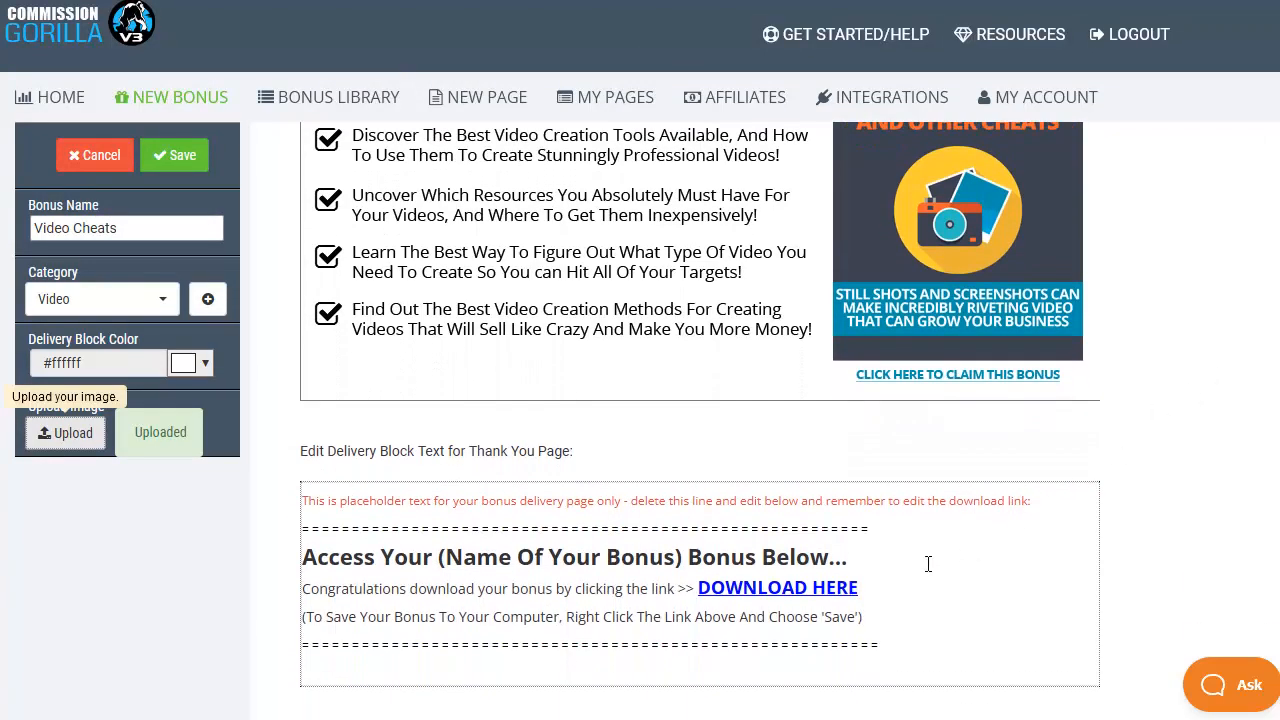
left_click(793, 590)
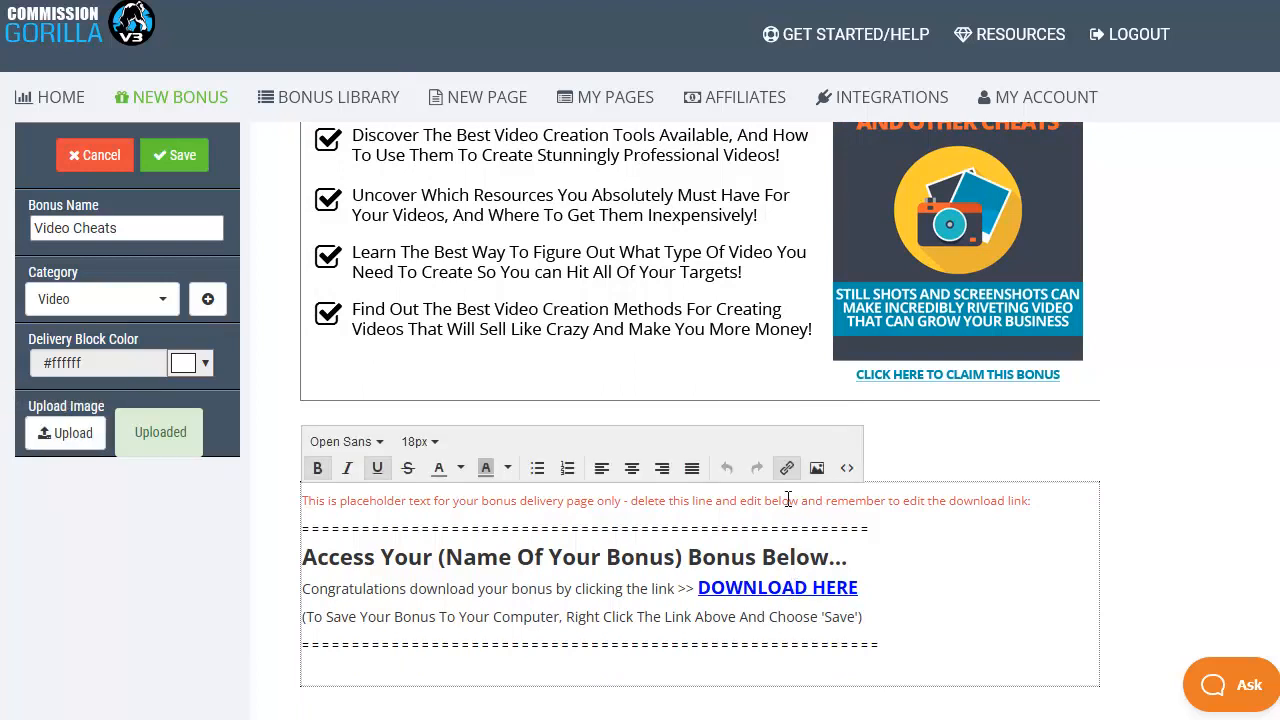
left_click(787, 468)
double_click(583, 420)
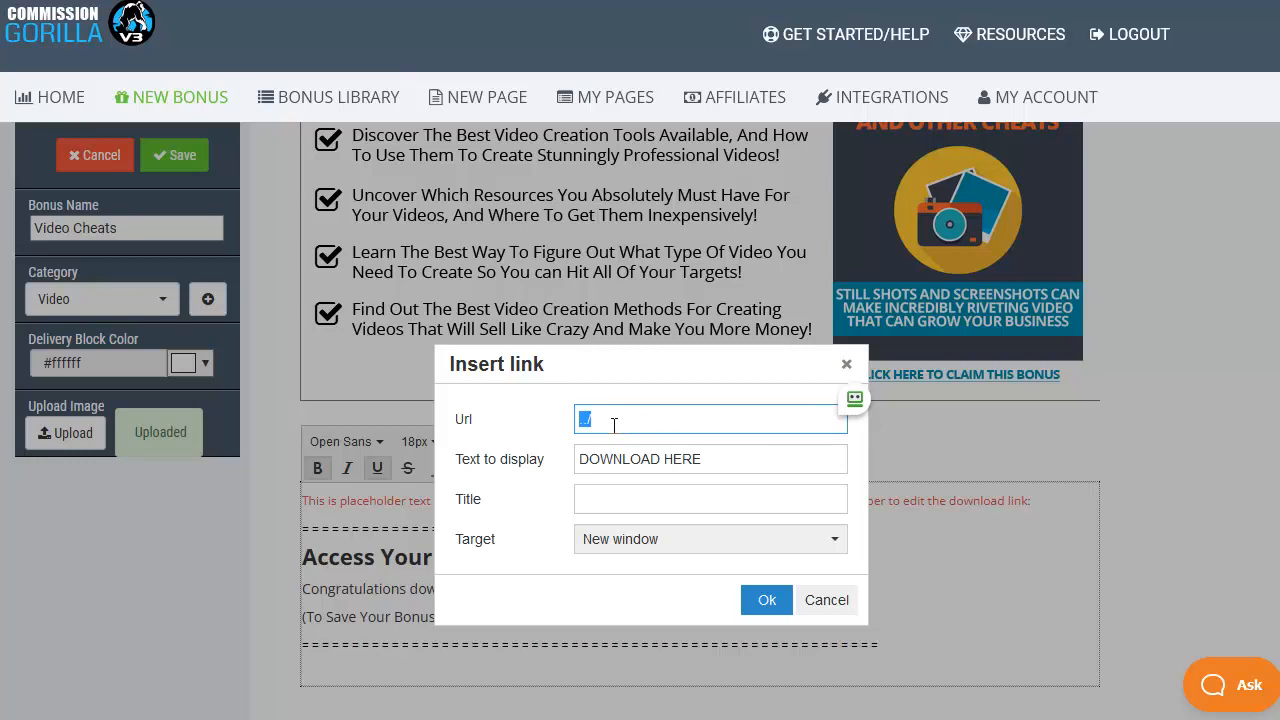
left_click(828, 600)
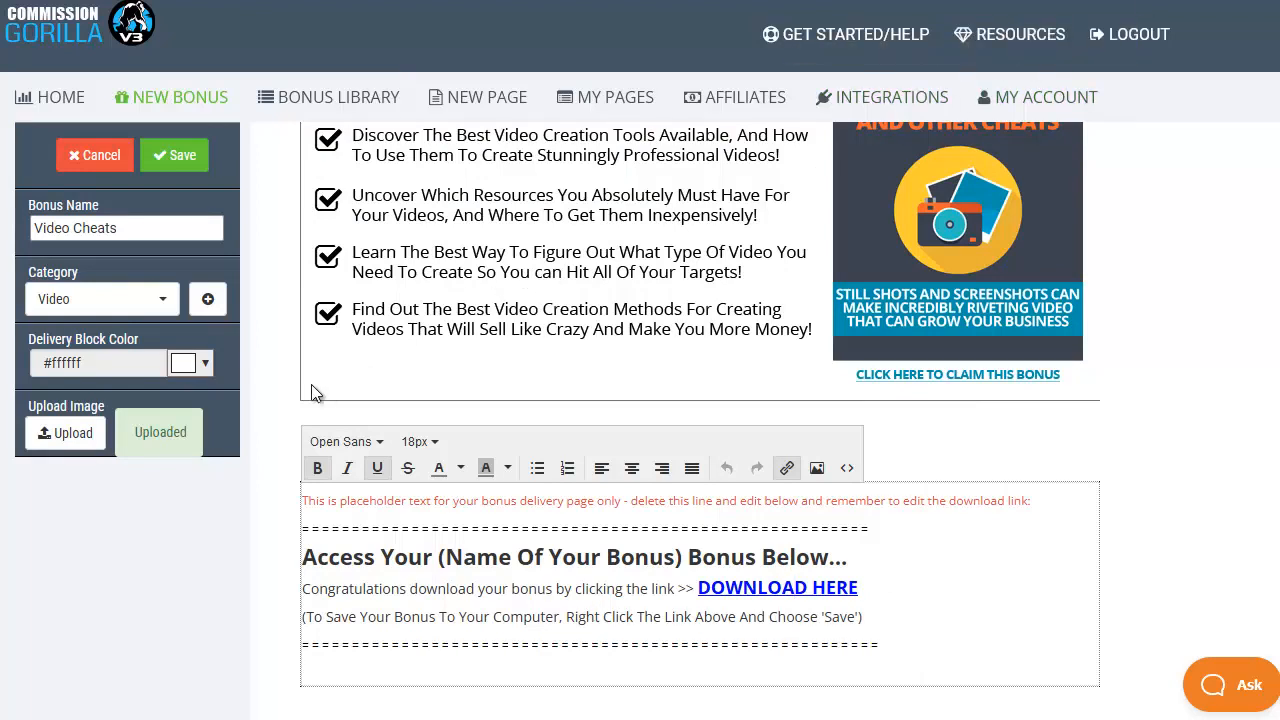
scroll(395, 370, "up", 2)
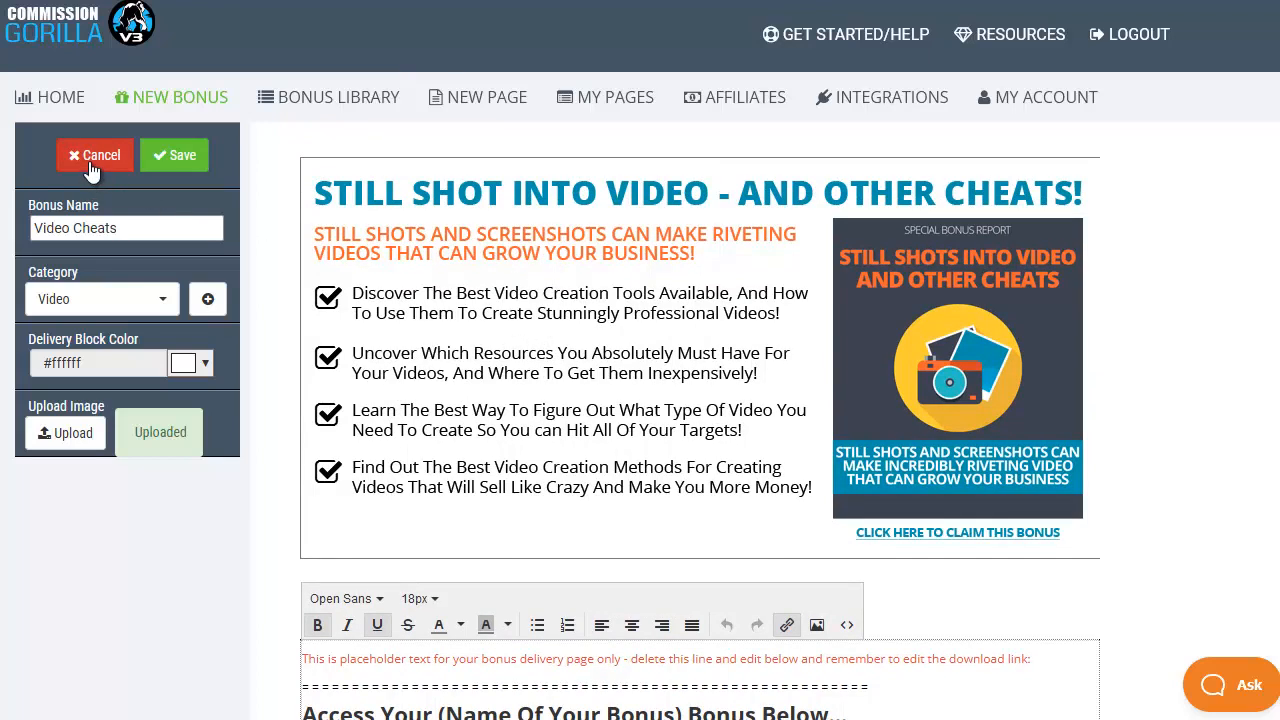
left_click(95, 155)
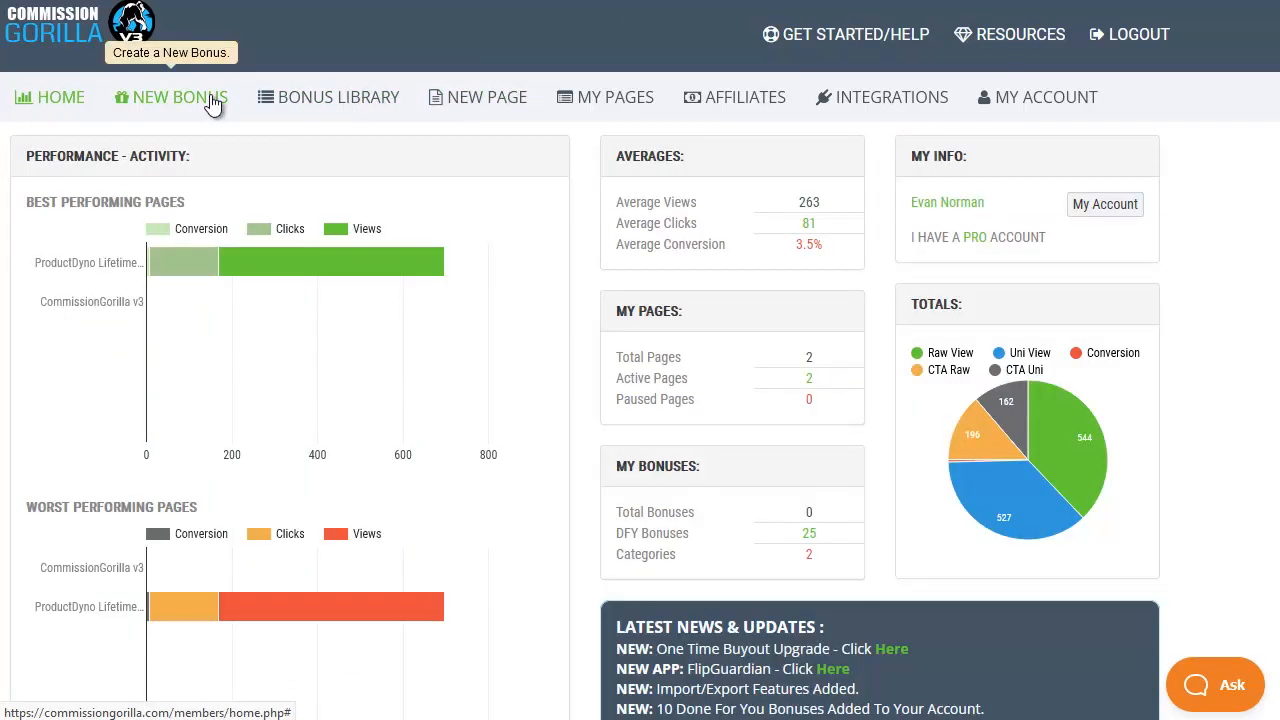
Create a new bonus block with the Classic Layout and name it "IM Business Models Guide"
left_click(180, 97)
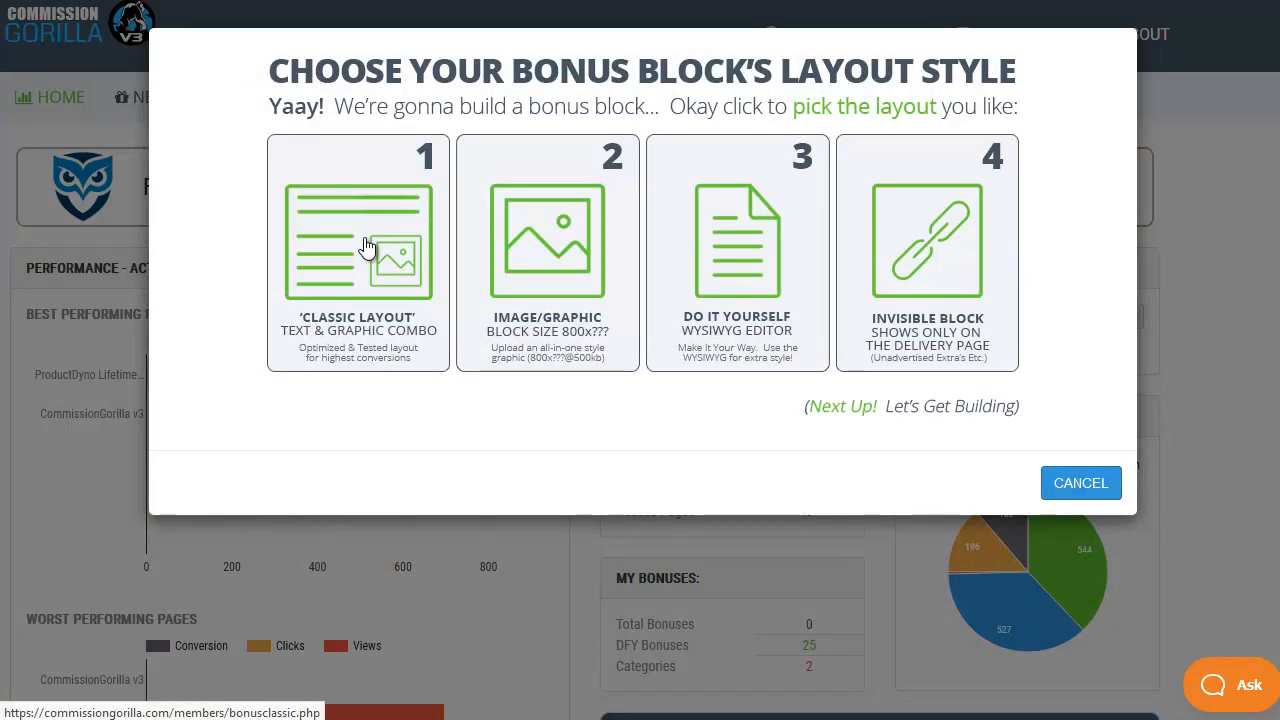
left_click(367, 246)
left_click(167, 228)
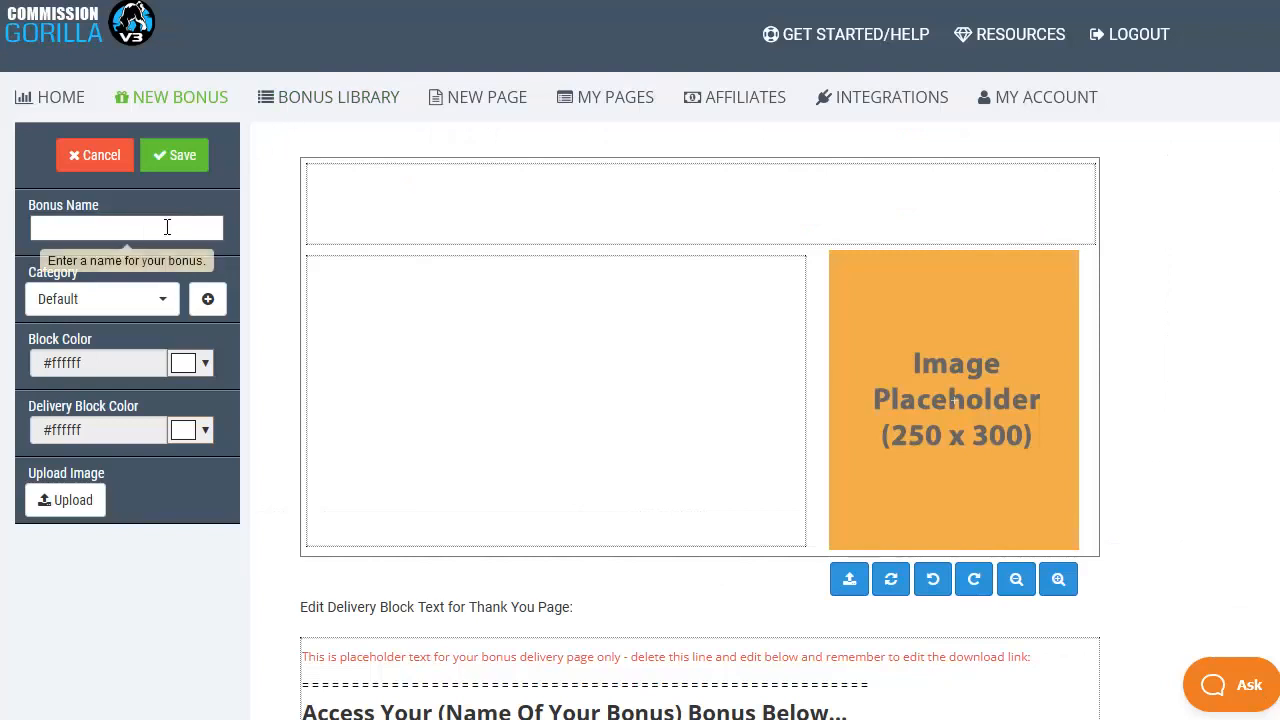
type("IM Business Models Guide")
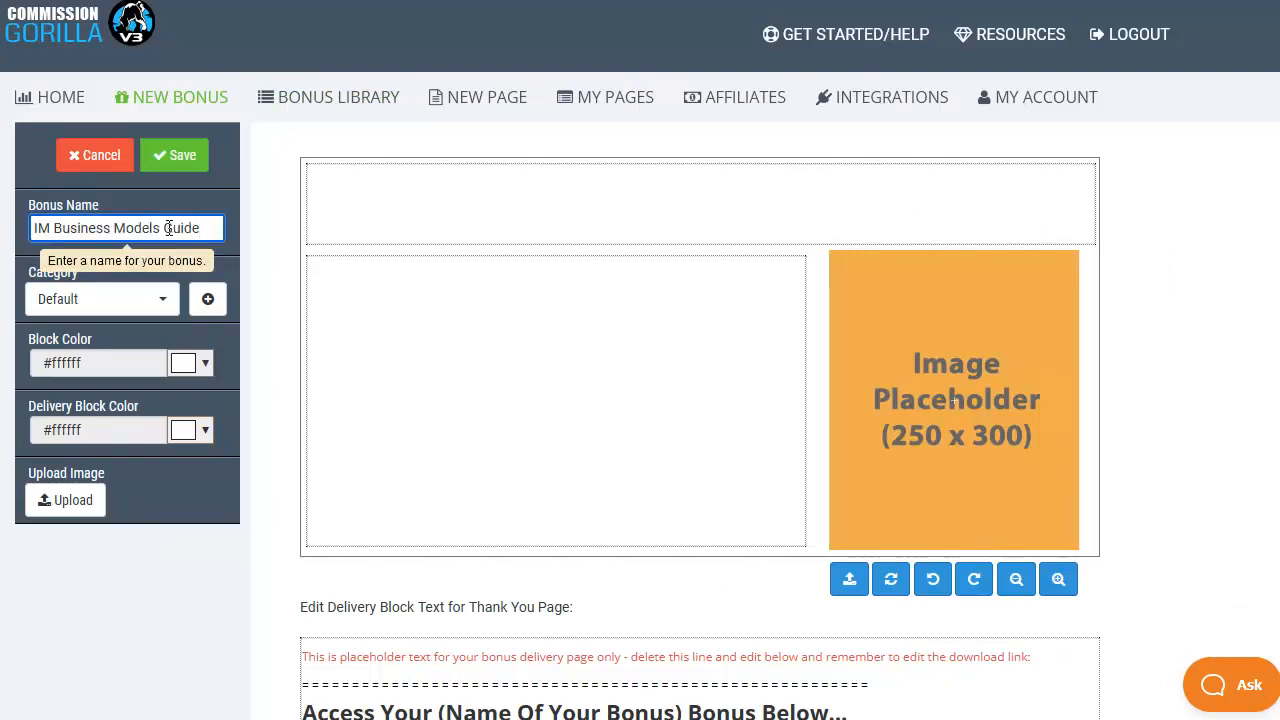
Add a new category named "MAT1" and assign it to the IM Business Models Guide bonus
left_click(209, 302)
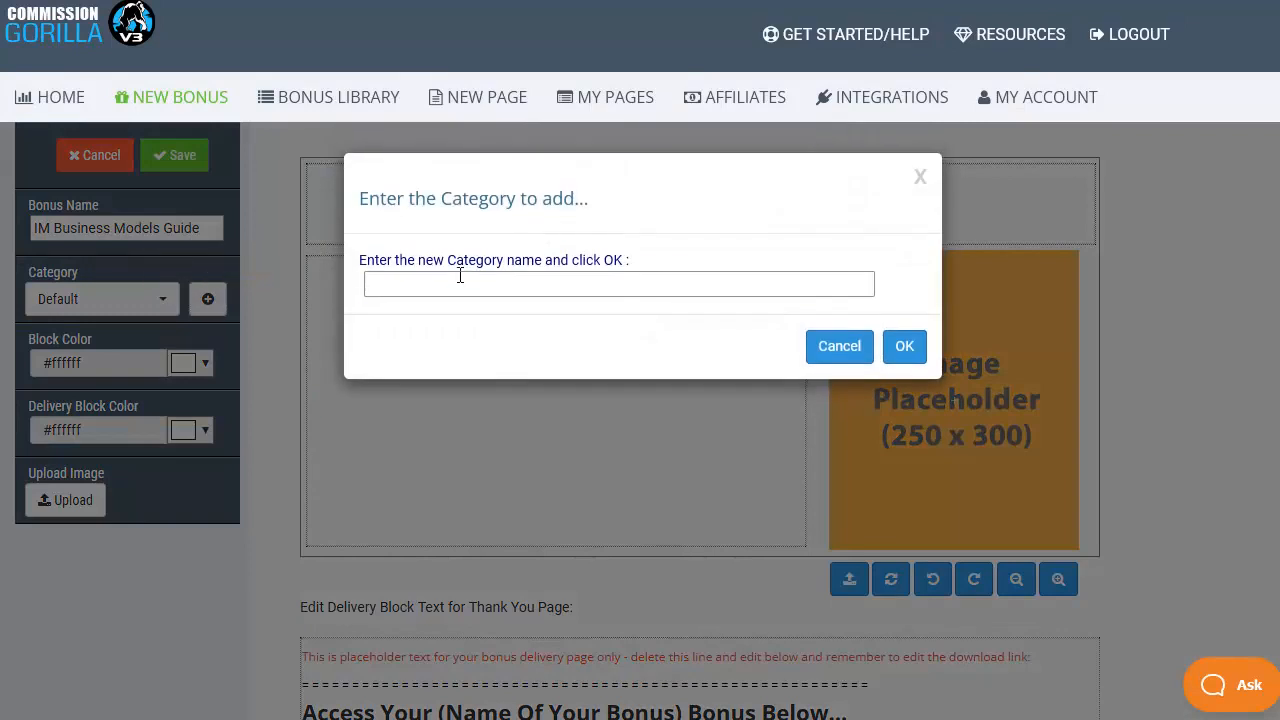
left_click(460, 280)
type("MAT1")
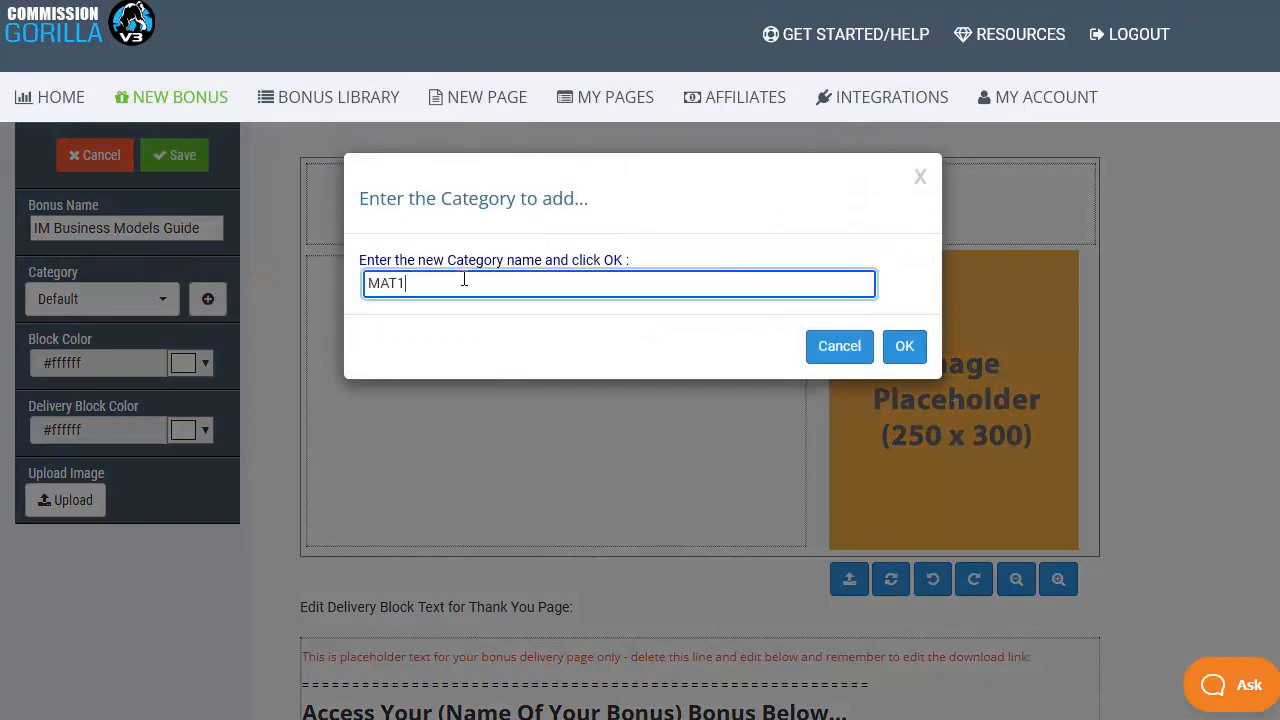
left_click(900, 348)
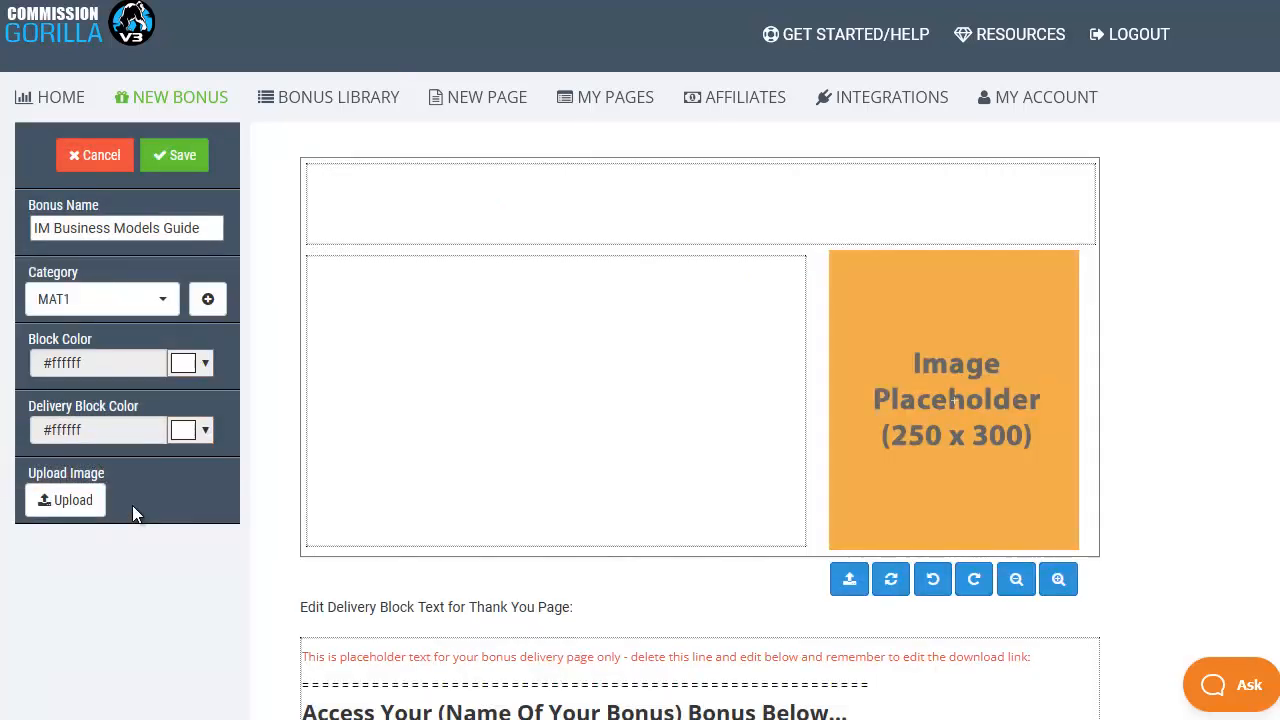
Upload IMBusinessModelsGuide-250x300.png as the bonus block's image
left_click(78, 512)
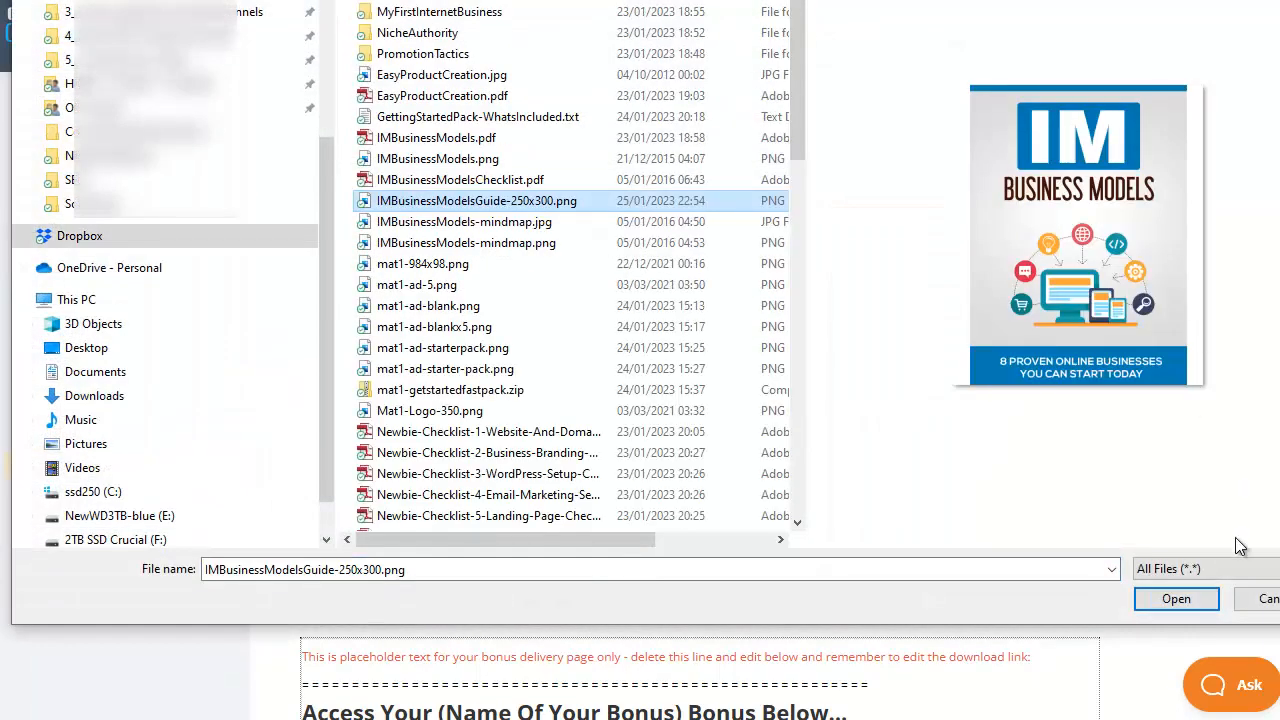
left_click(1165, 605)
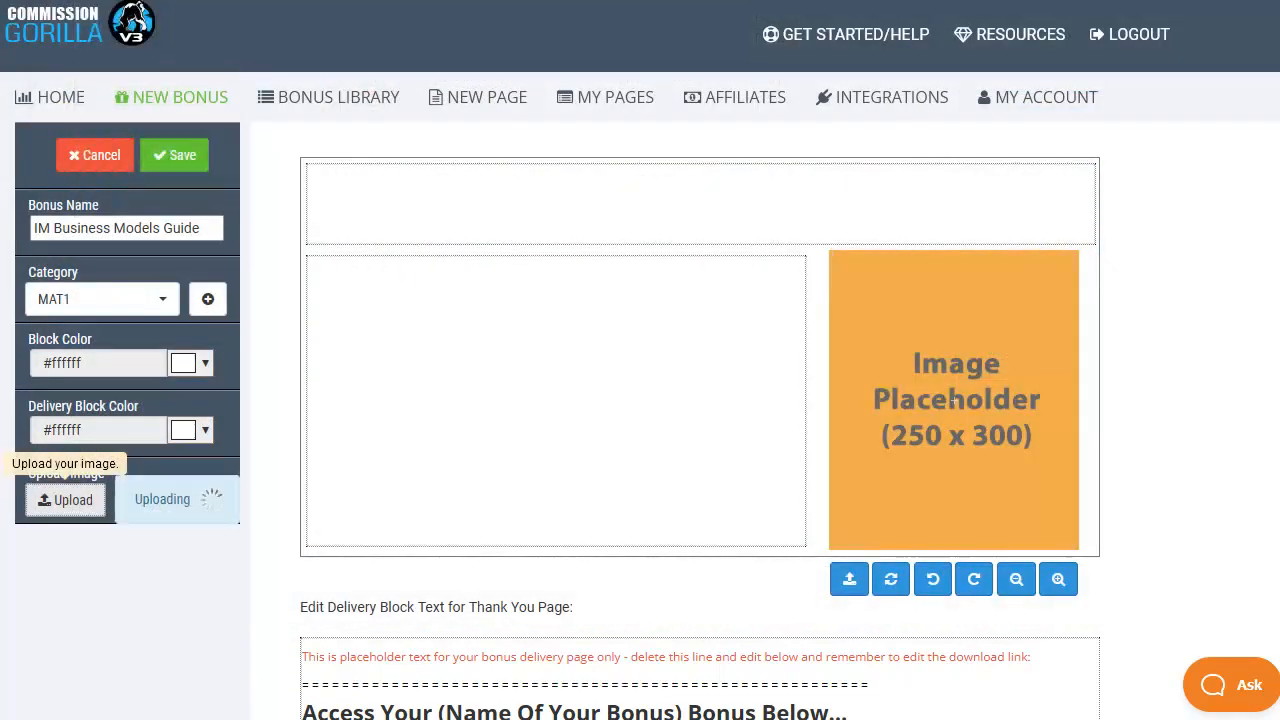
Enter the headline "IM Business Models Guide - 8 Proven Online Businesses You Can Start Today!" in bold, centered 24px text with "Start Today!" underlined
left_click(717, 211)
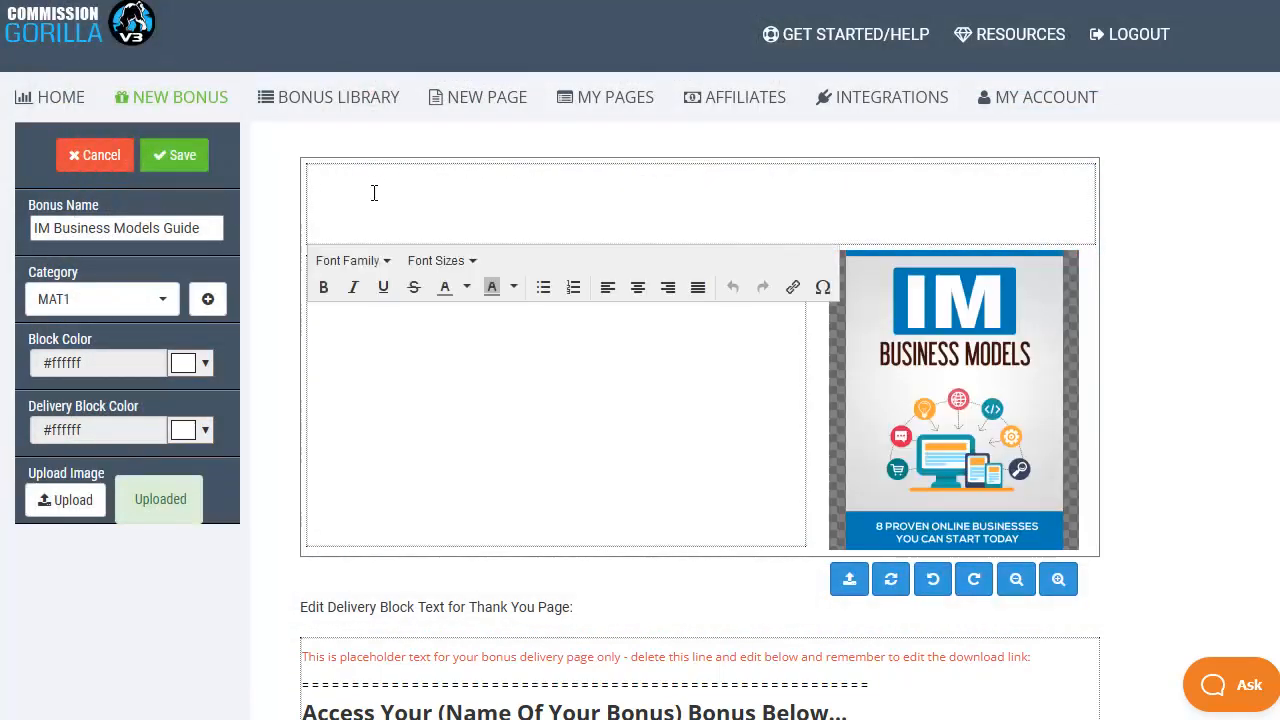
type("IM Business Models Guide - 8 Proven Online Businesses You Can Start Today")
left_click_drag(716, 206, 308, 180)
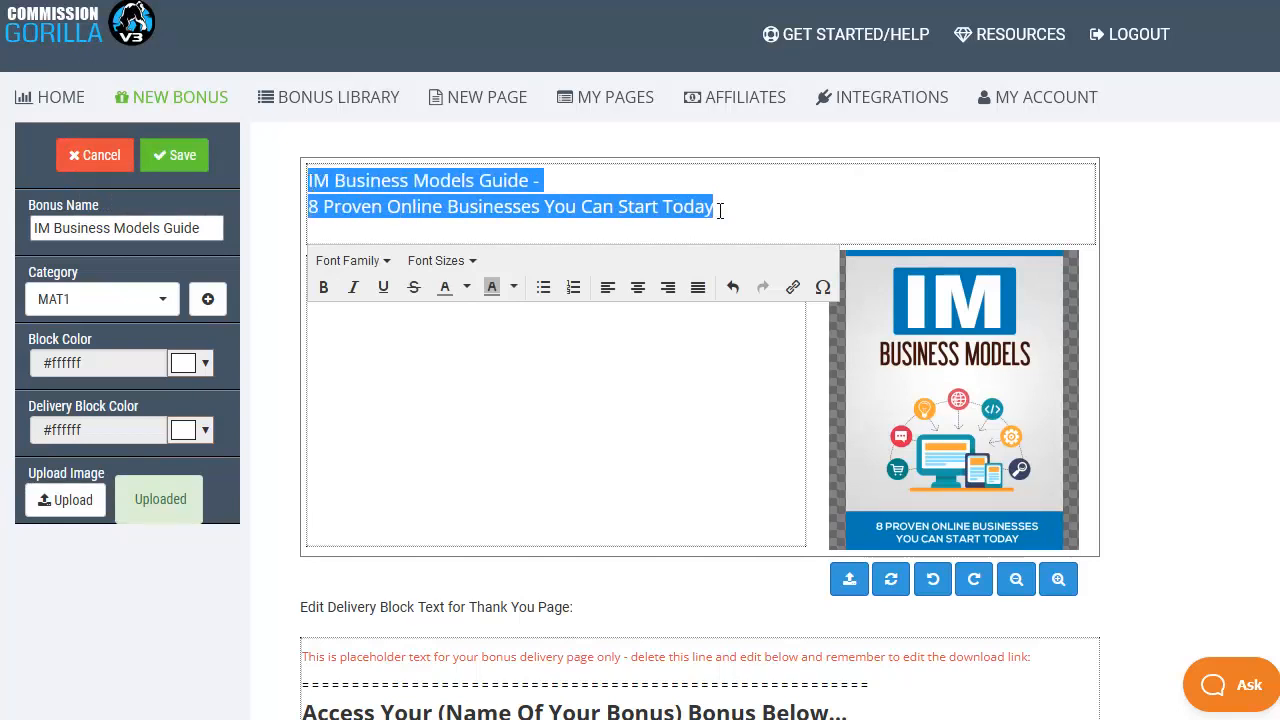
type("IM Business Models Guide - 8 Proven Online Businesses You Can Start Today!")
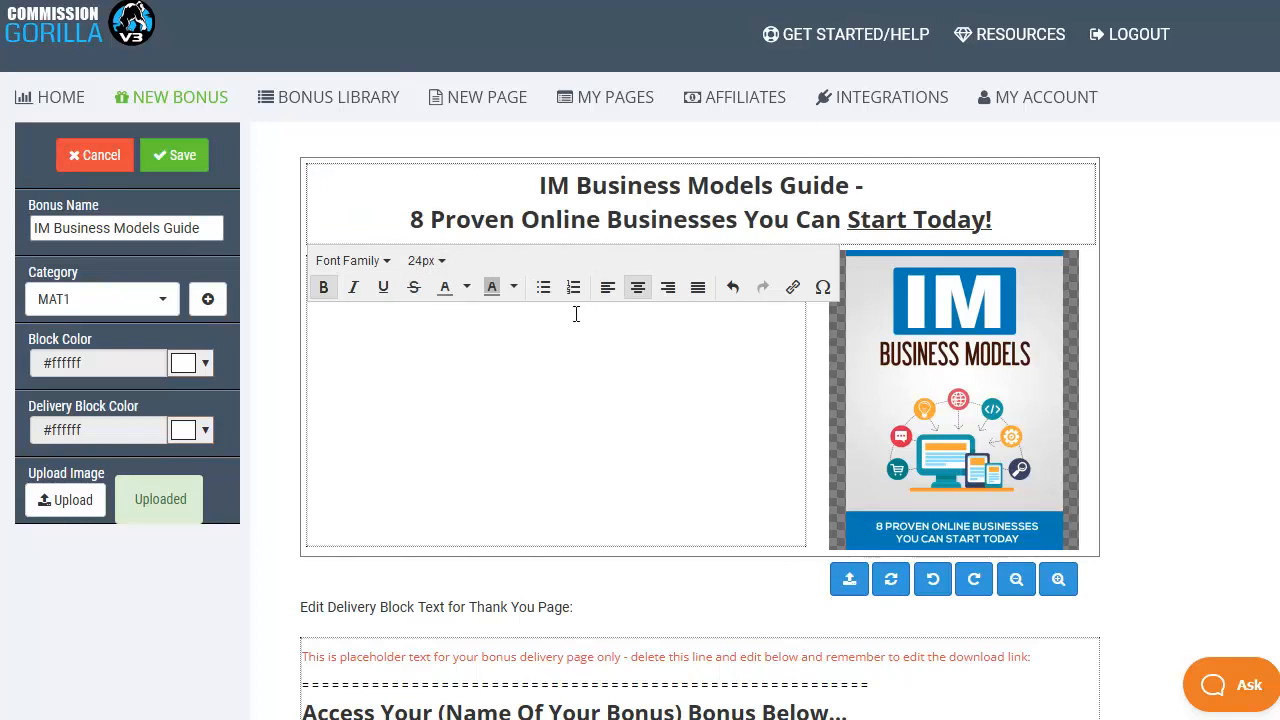
Fill the body with the internet income introduction, bold "But Which Model Should You Start With?", the "8 Best ways" line, and the checklist and mindmaps items
left_click(442, 332)
type("Building an internet based income stream can change your entire life - But Which Model Should You Start With? Here's the 8 Best ways to get your online business started TODAY! Inc. Getting Started Action Checklist & Mindmaps")
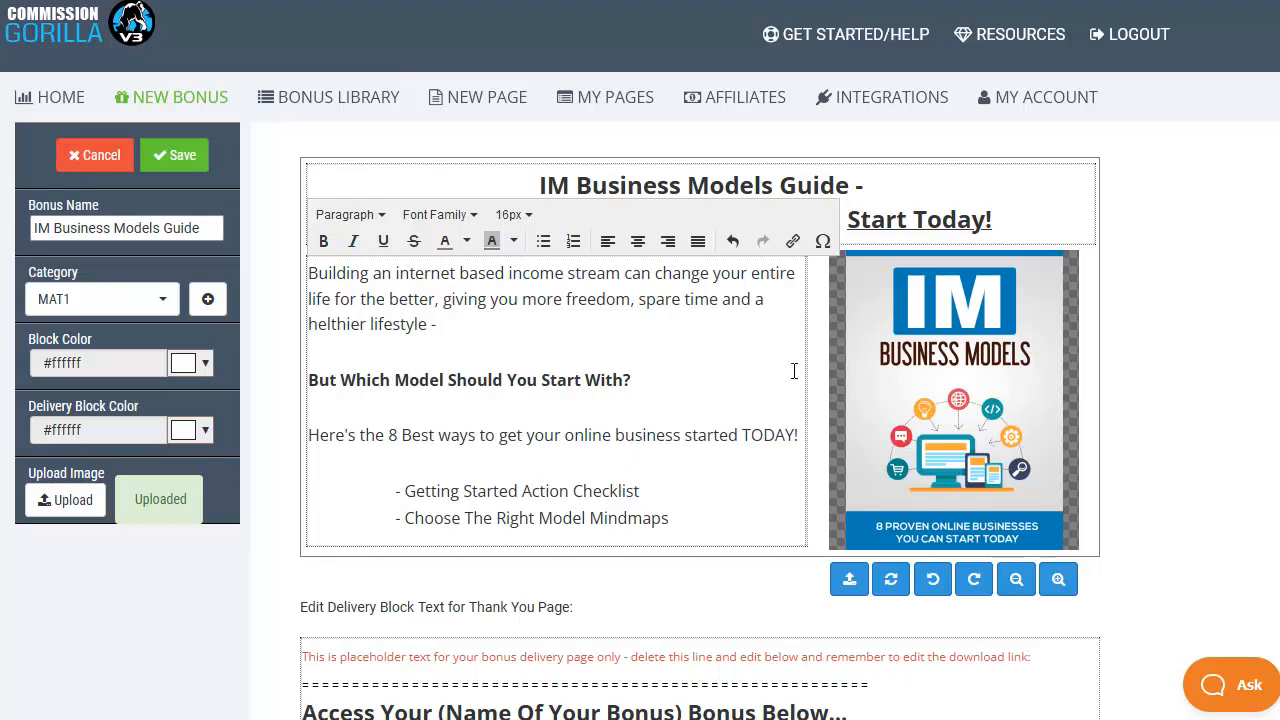
left_click(1159, 355)
Check the DOWNLOAD HERE link settings in the delivery text without changing them, and save the IM Business Models Guide bonus
scroll(1211, 423, "down", 3)
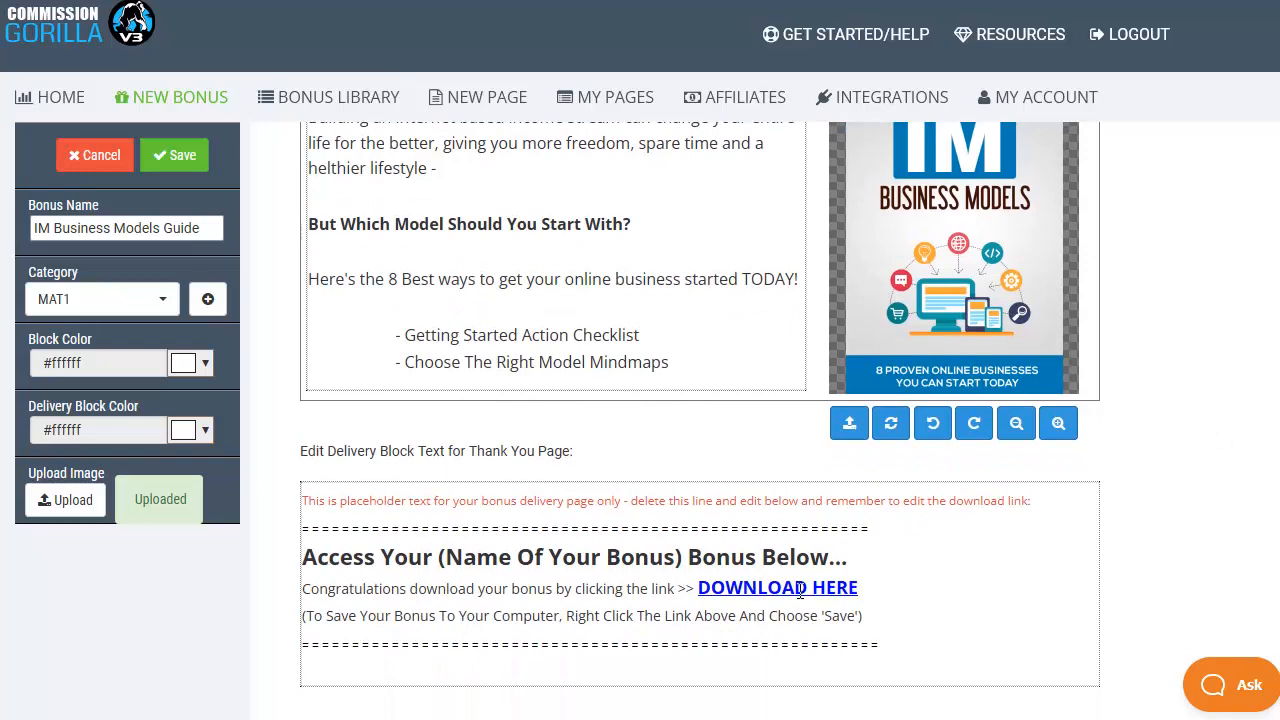
left_click(800, 591)
left_click(784, 471)
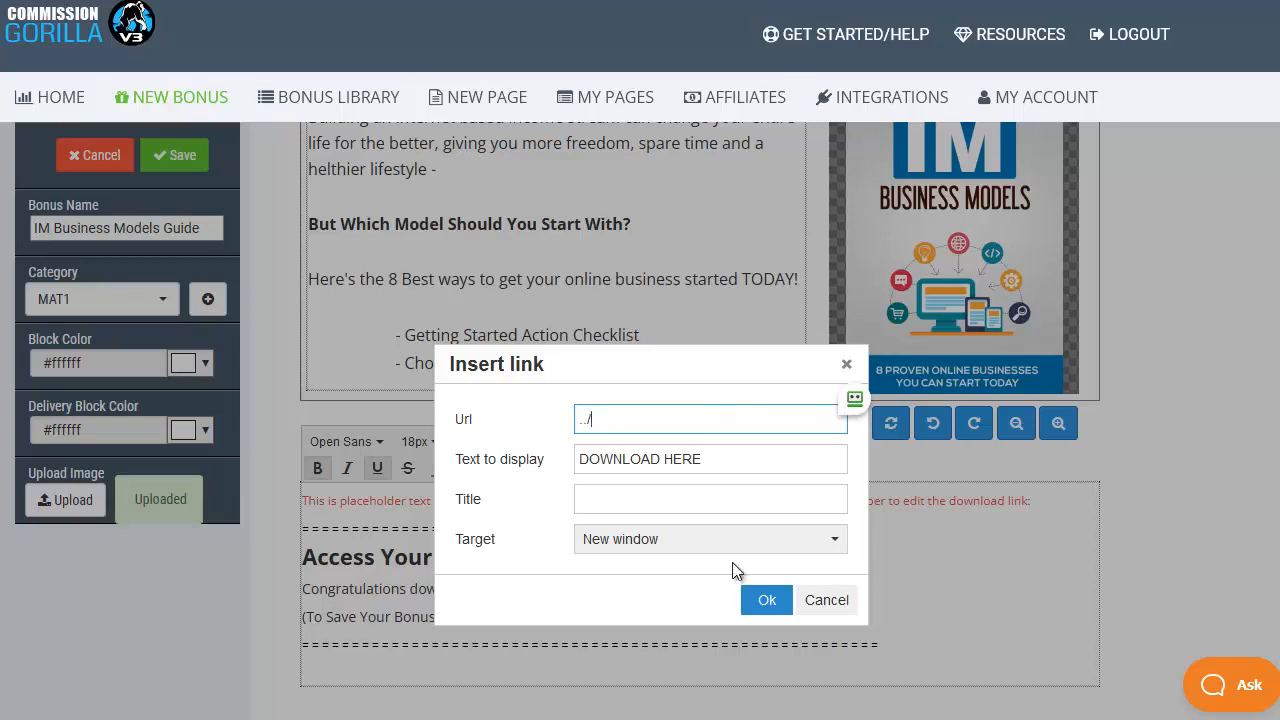
left_click(826, 602)
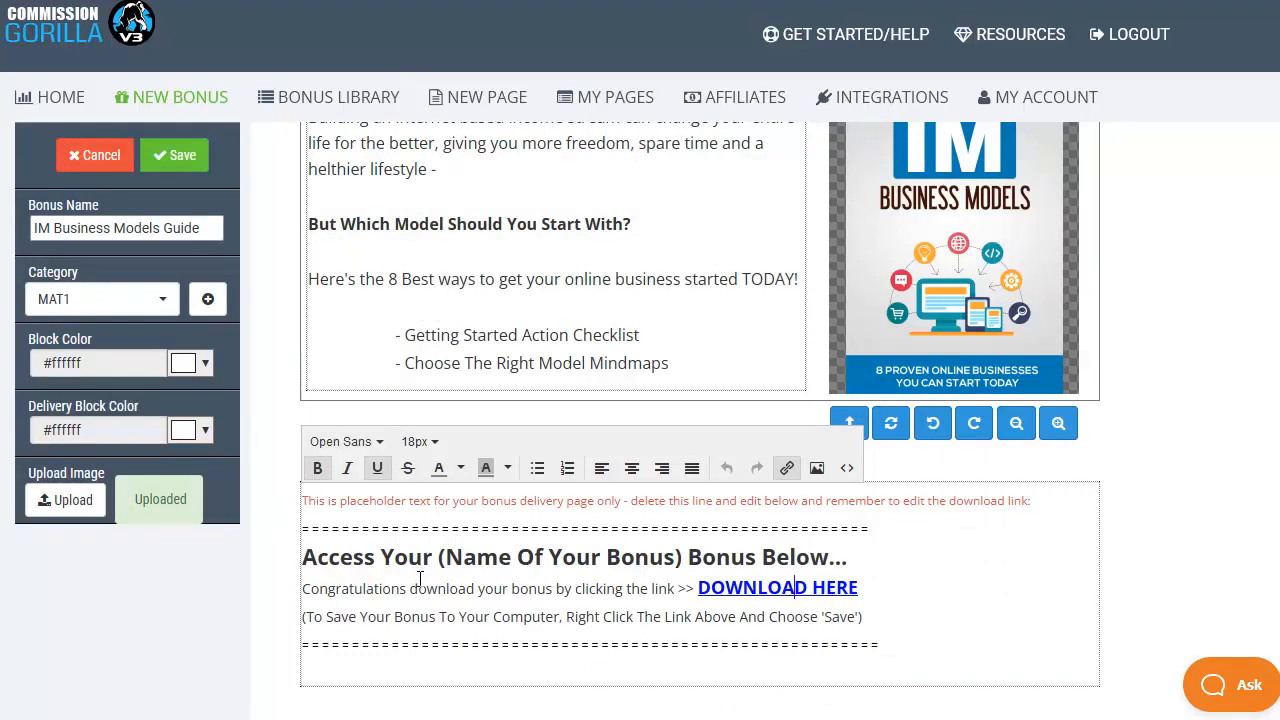
left_click(172, 158)
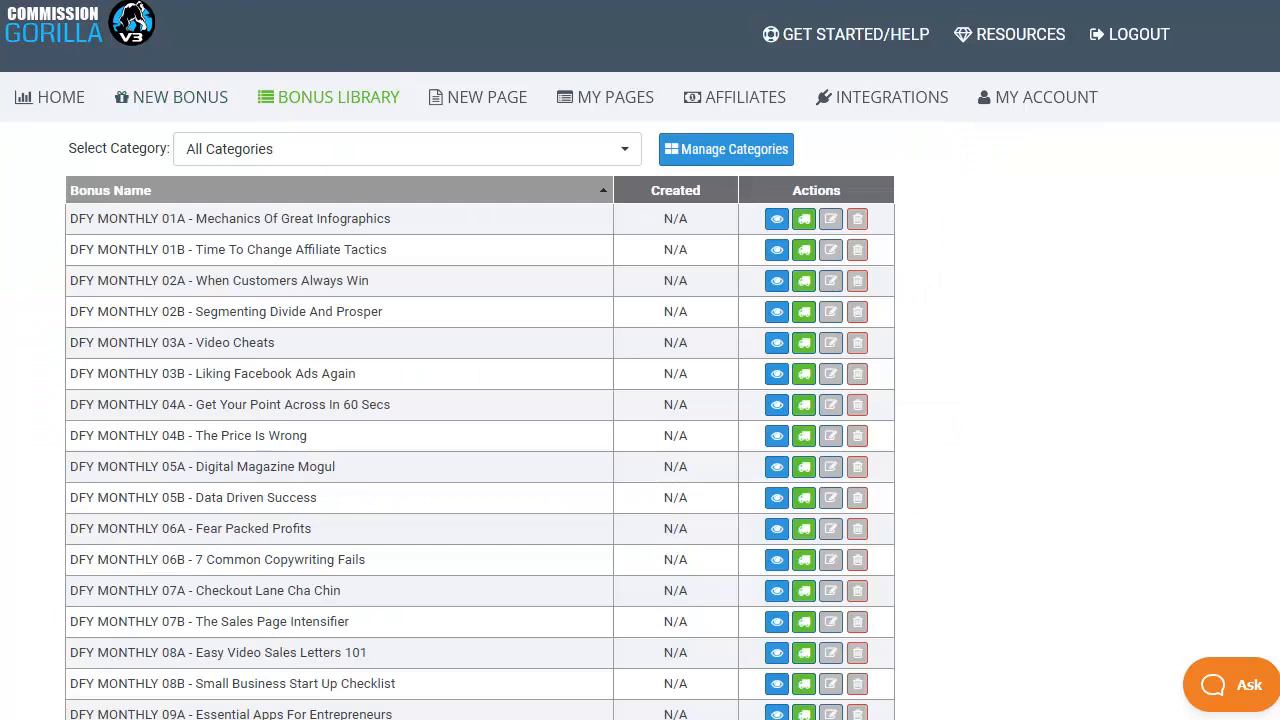
Look through the bonus library list for the IM Business Models Guide entry
scroll(480, 420, "down", 5)
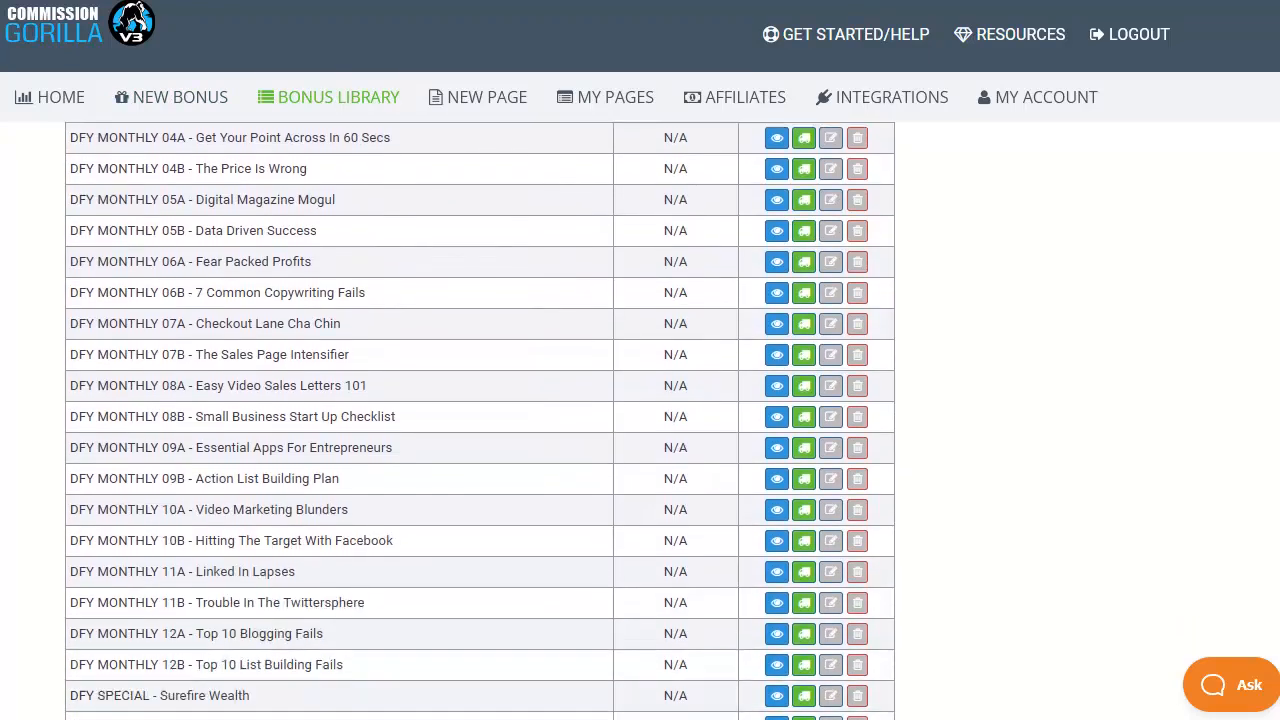
scroll(480, 420, "down", 4)
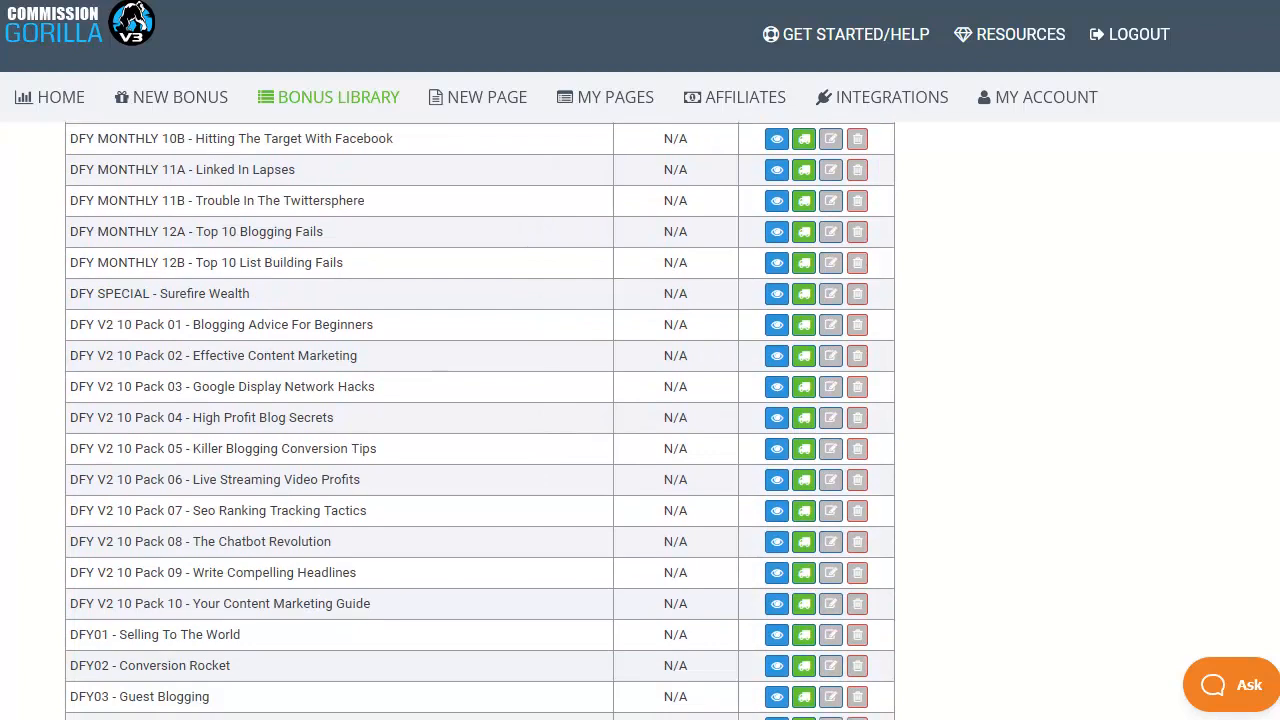
scroll(480, 420, "down", 5)
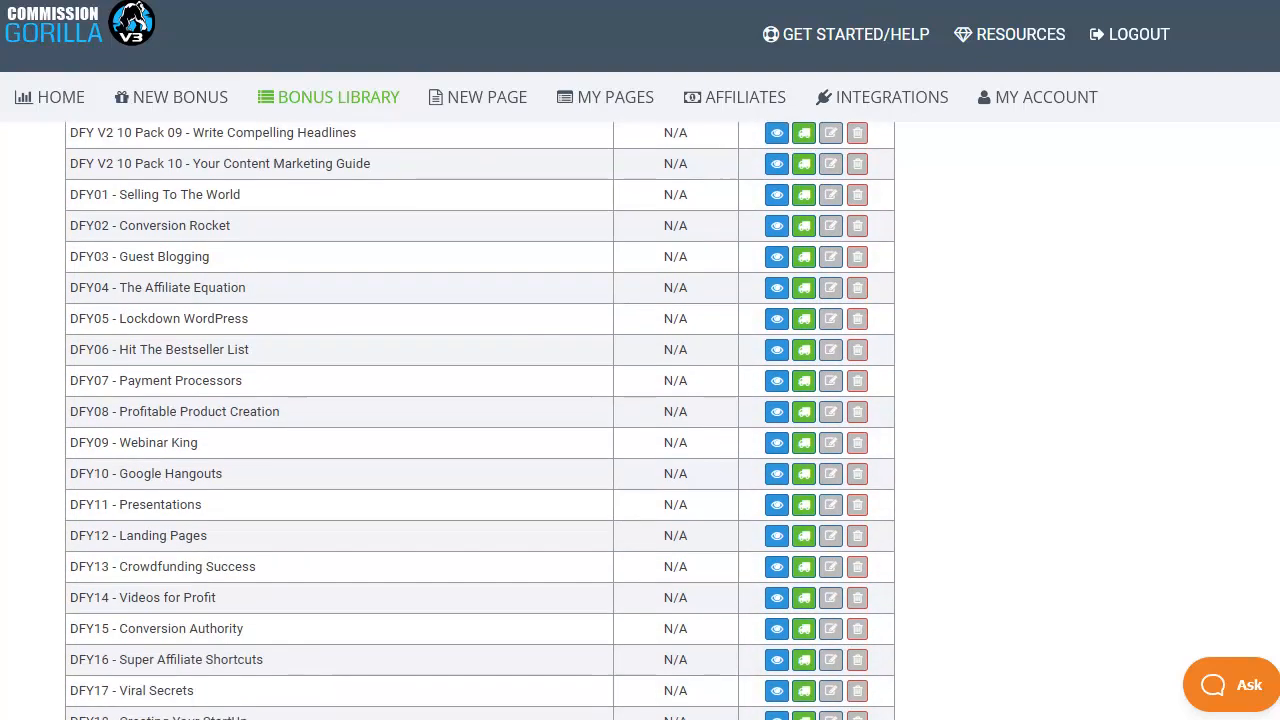
scroll(480, 420, "down", 3)
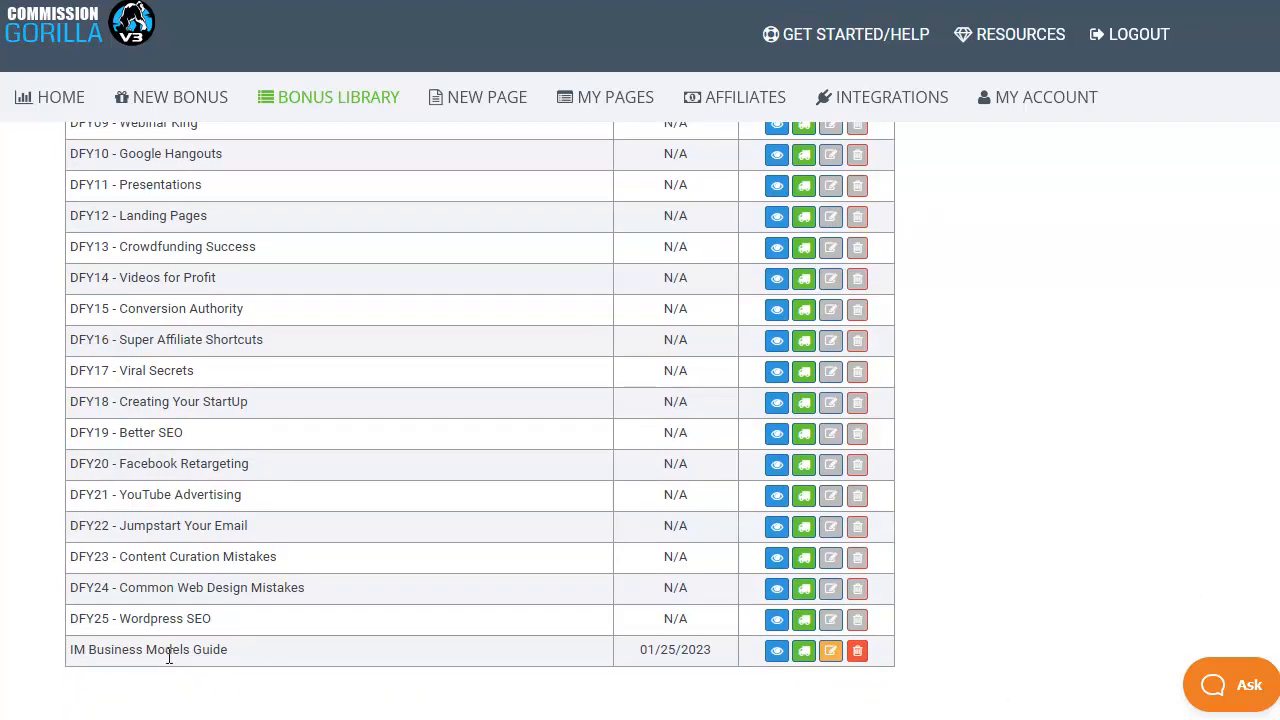
Filter the bonus library to the MAT1 category
scroll(1211, 667, "up", 8)
scroll(480, 400, "up", 3)
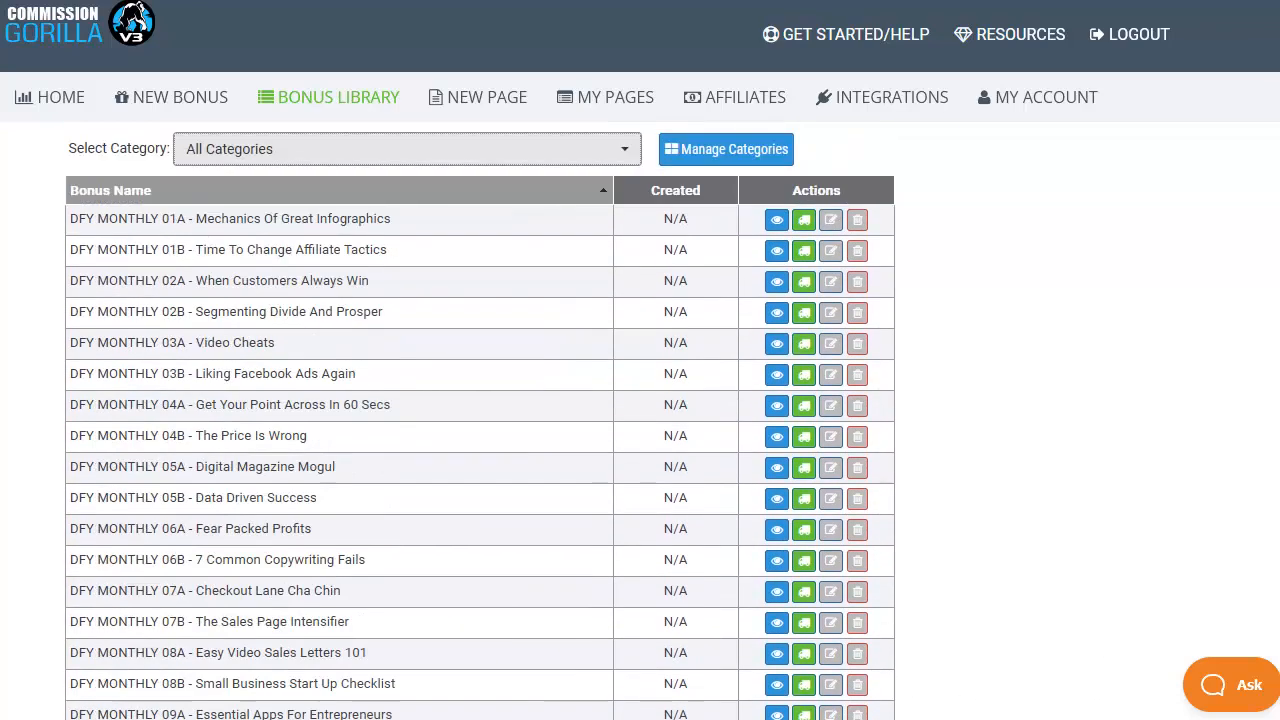
left_click(374, 160)
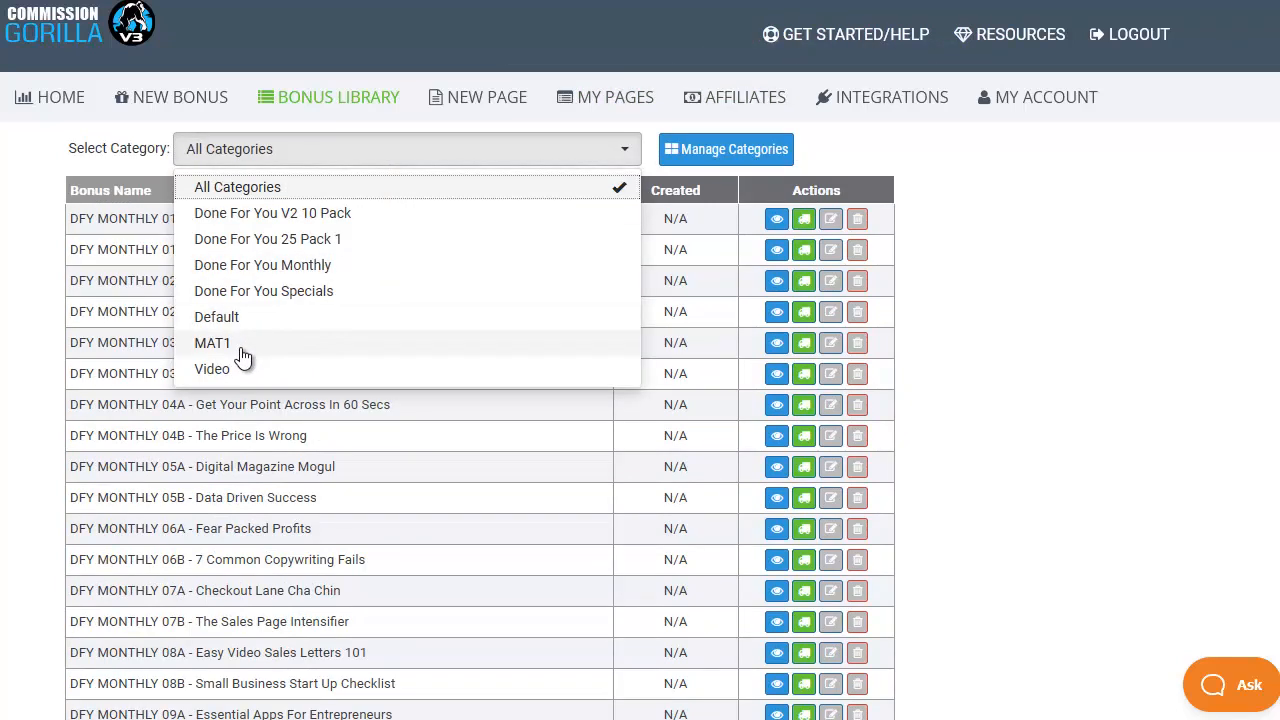
left_click(242, 350)
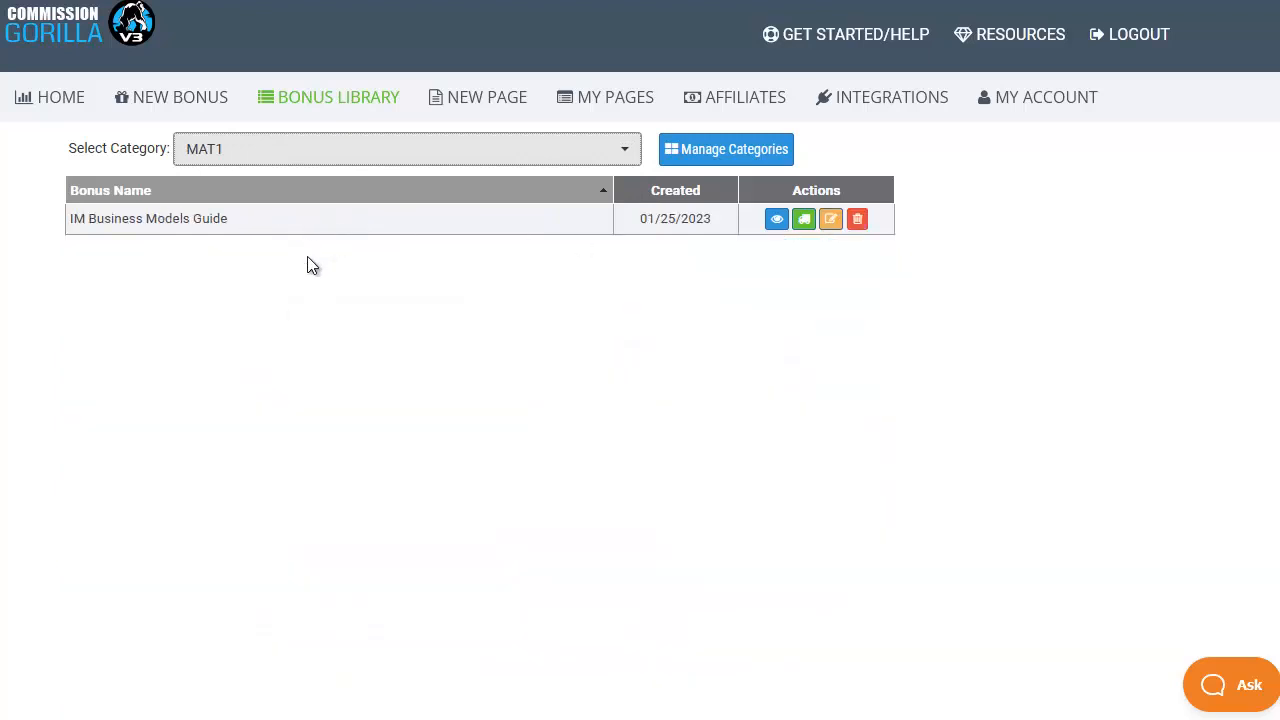
left_click(329, 156)
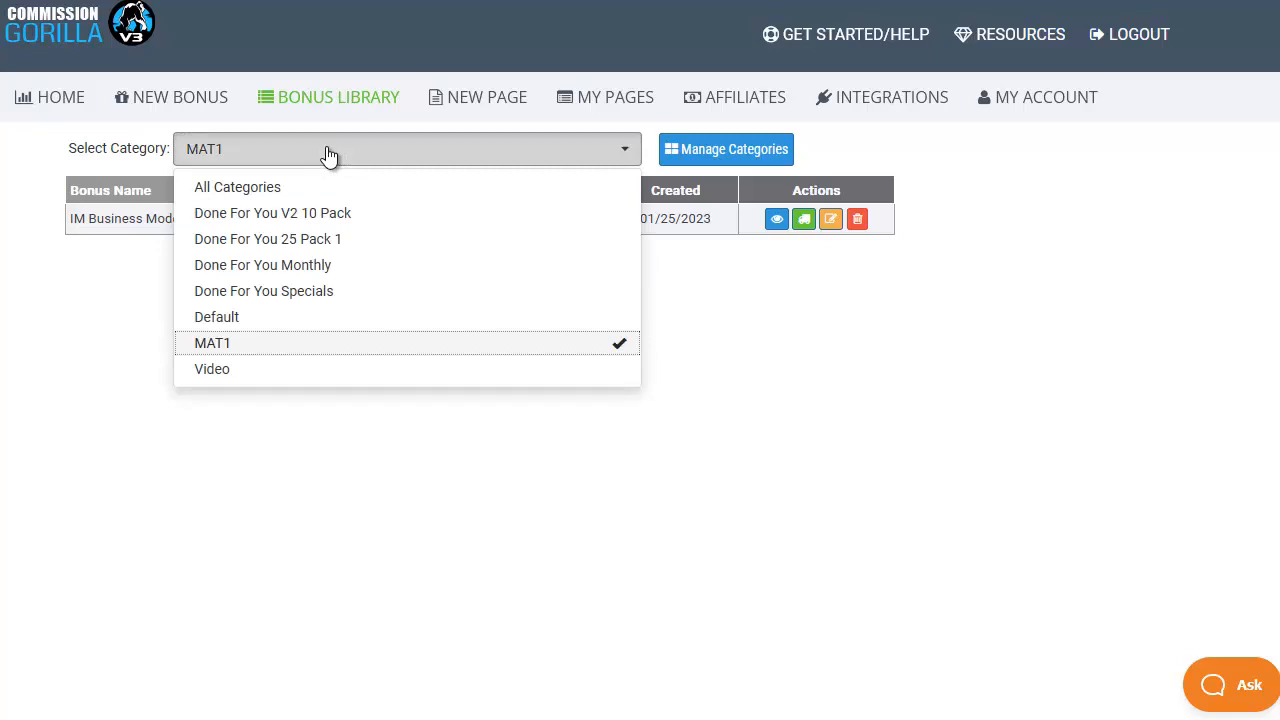
left_click(254, 189)
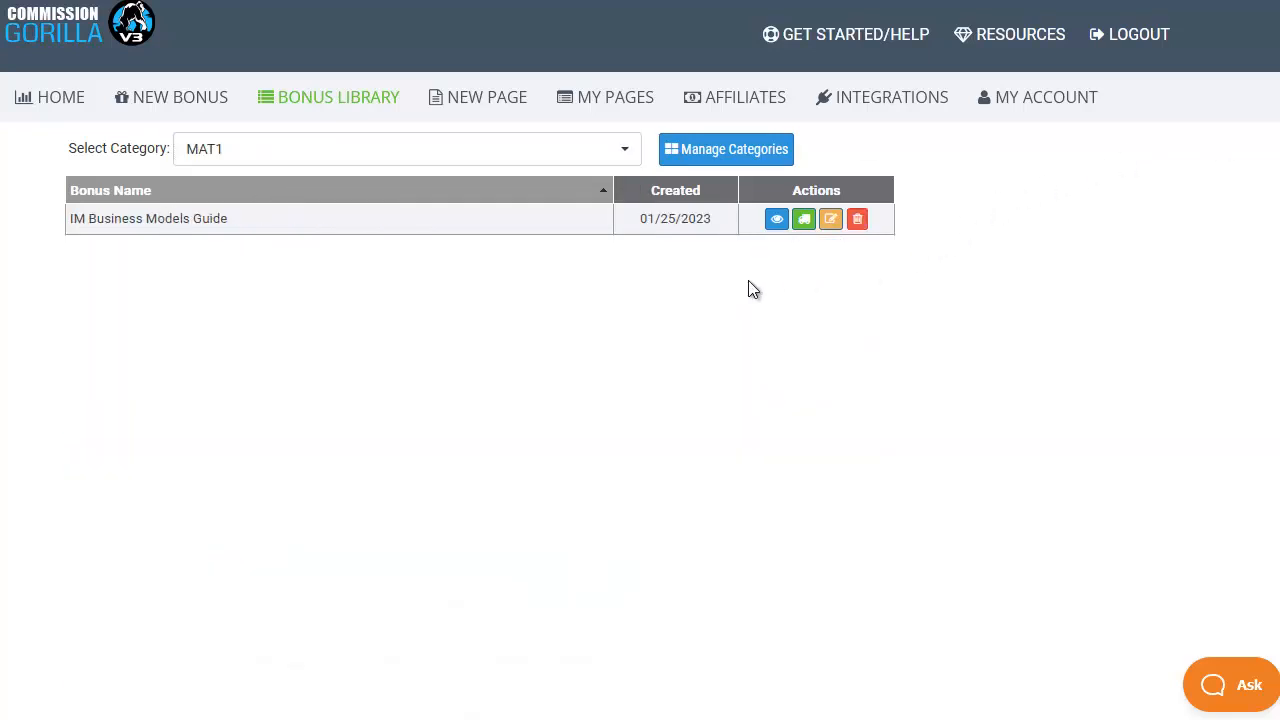
Preview the bonus block and the delivery block of the IM Business Models Guide bonus, closing each preview
left_click(776, 221)
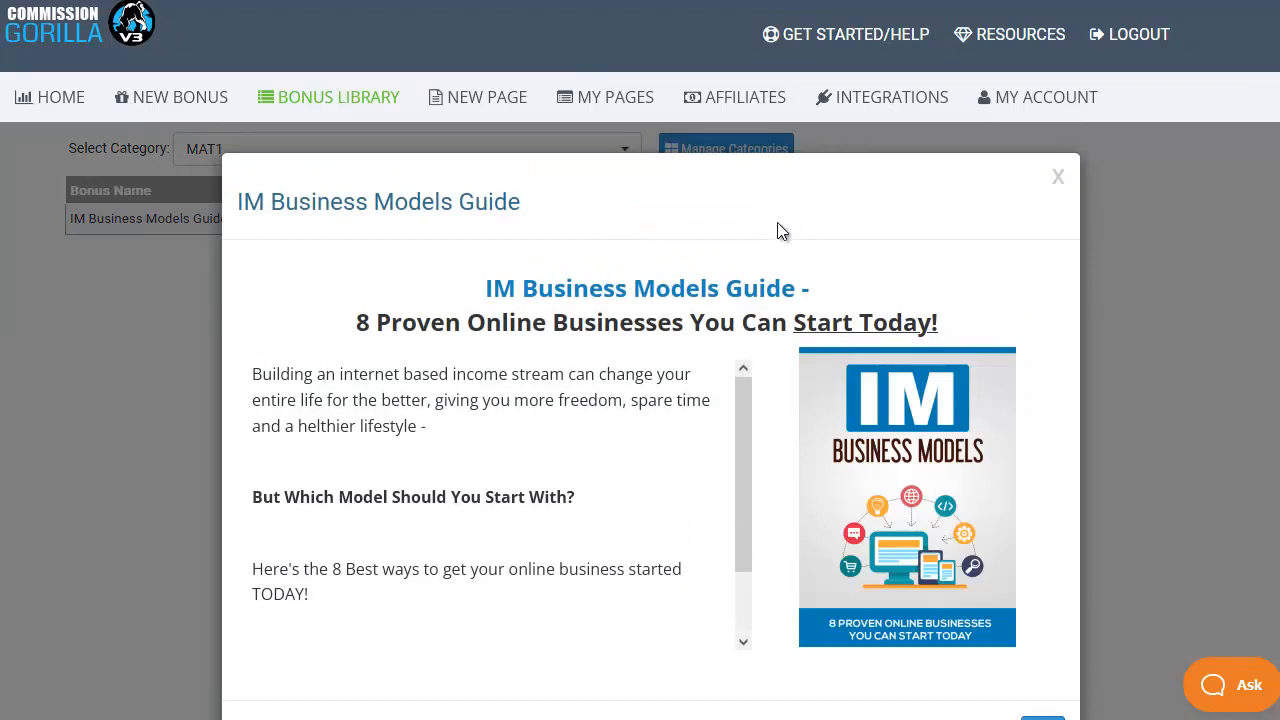
left_click(1057, 177)
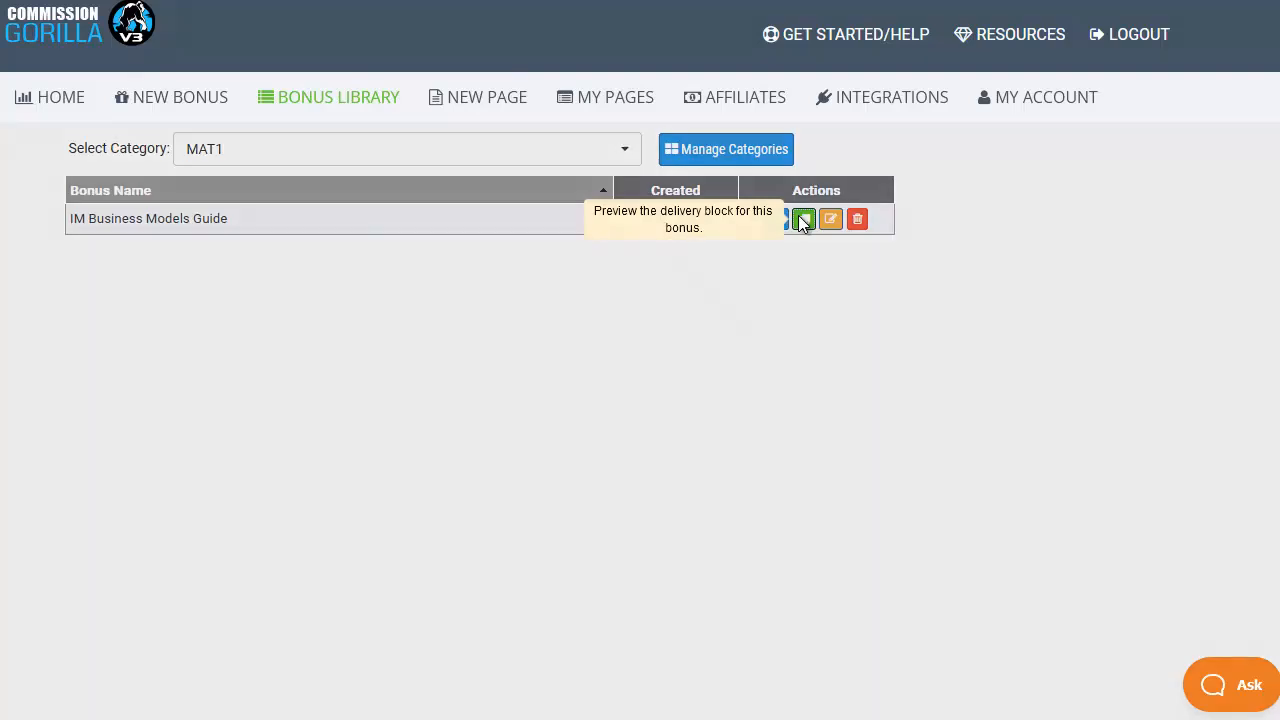
left_click(802, 219)
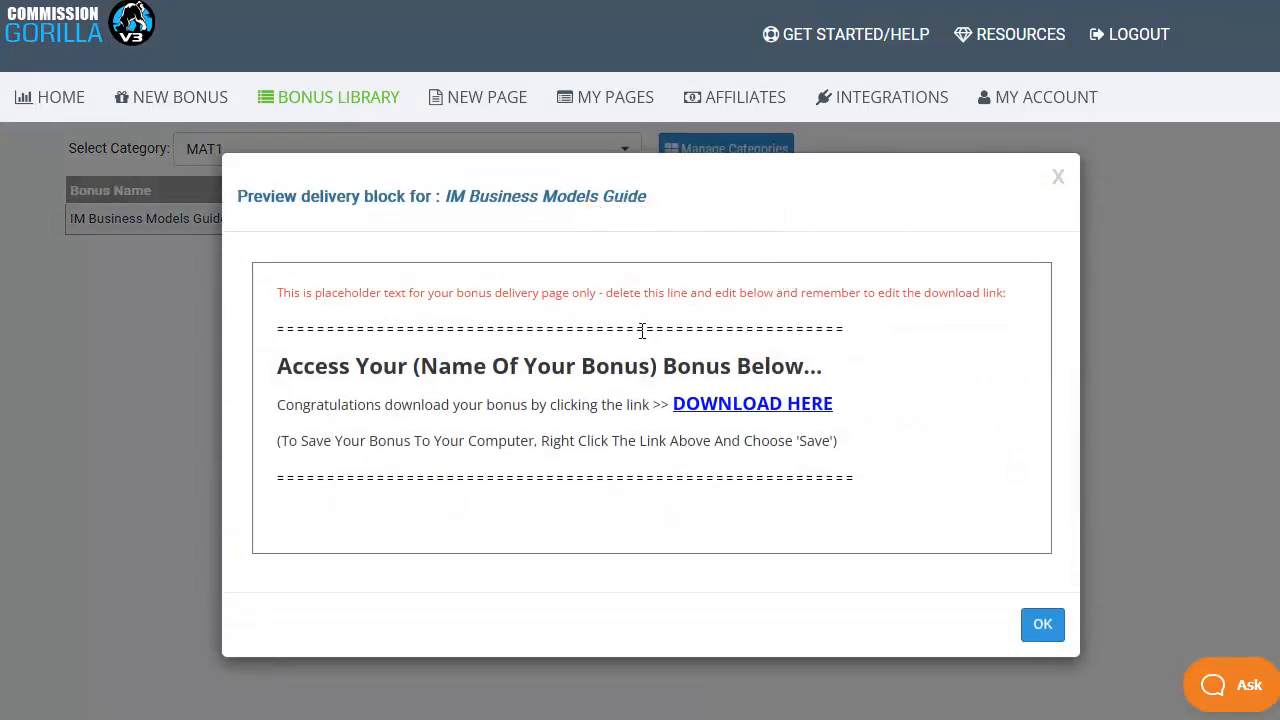
left_click(1052, 180)
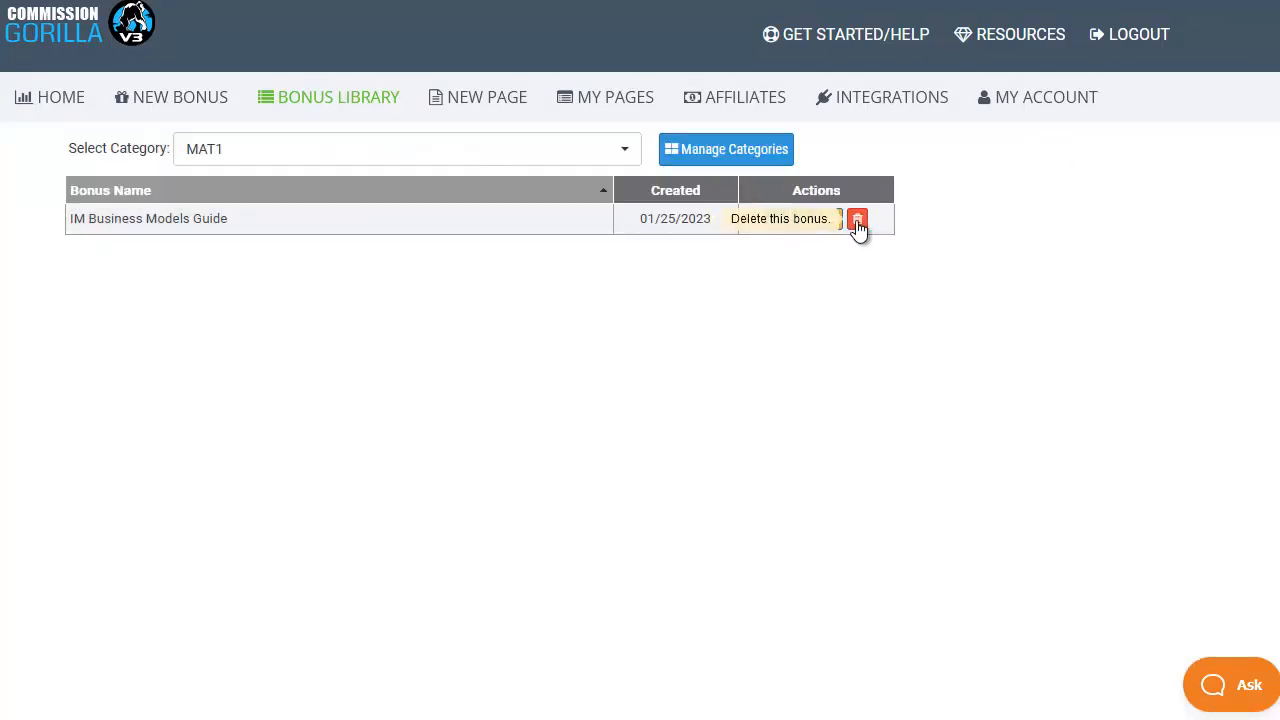
Filter the bonus library to the Done For You V2 10 Pack category
left_click(400, 160)
left_click(260, 211)
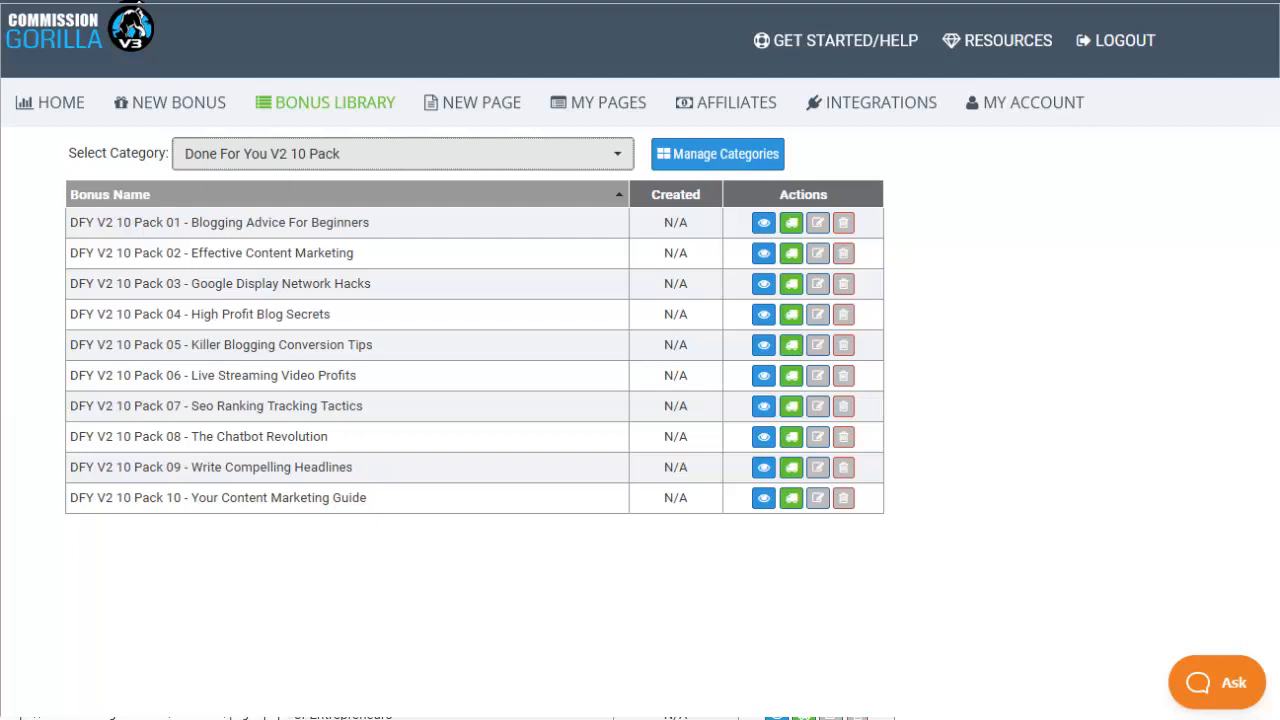
Open the saved bonus pages and preview the built-in BEST PRACTICES TEMPLATE from its video down to the extra bonuses list
left_click(606, 102)
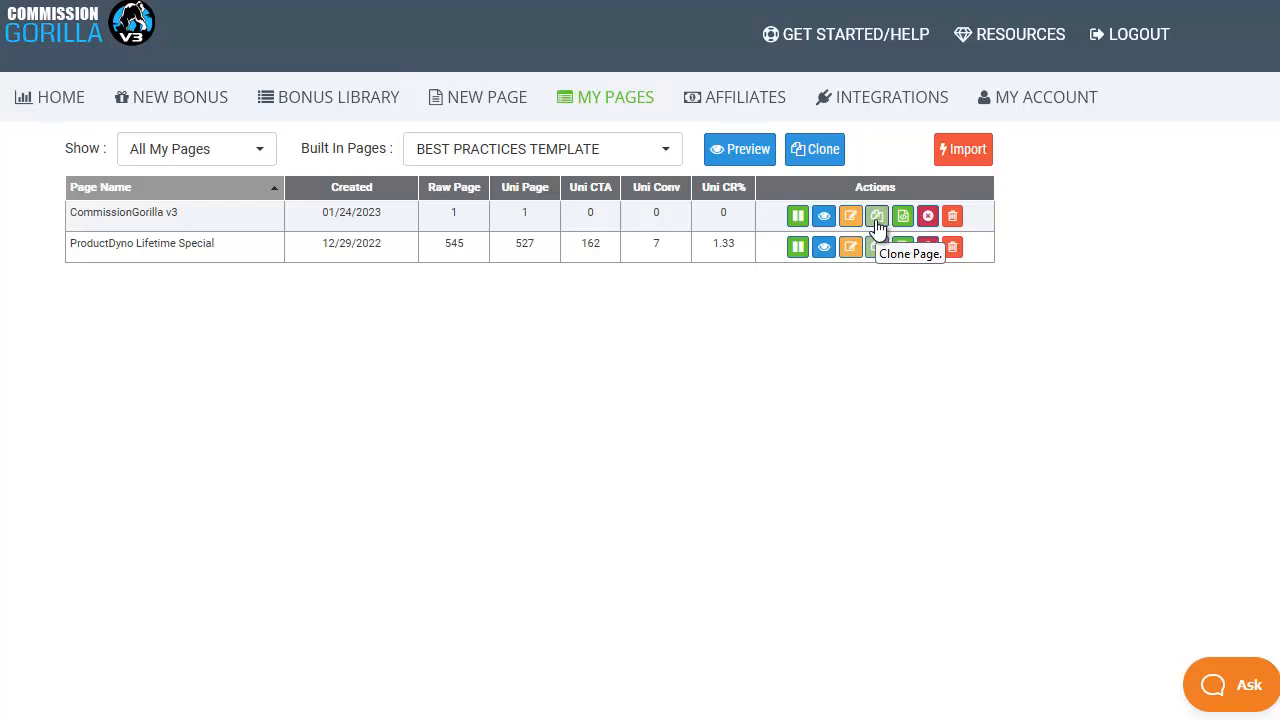
left_click(648, 157)
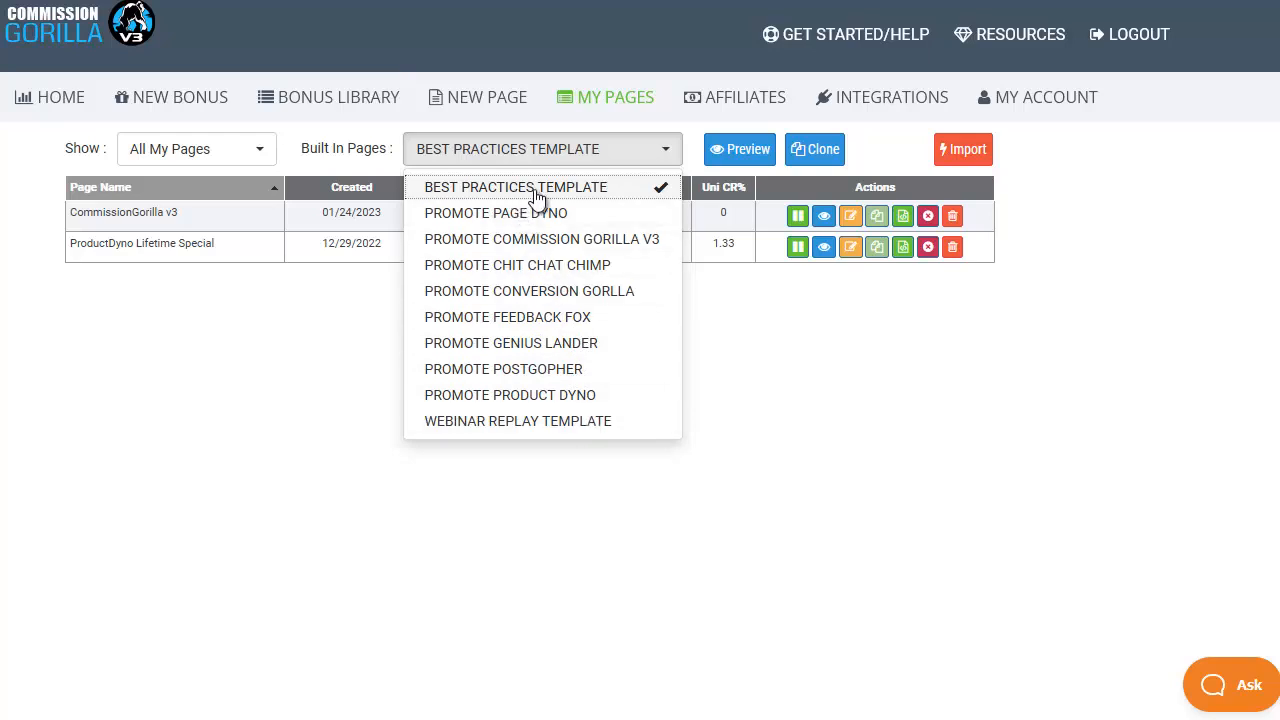
left_click(736, 150)
scroll(1033, 341, "down", 10)
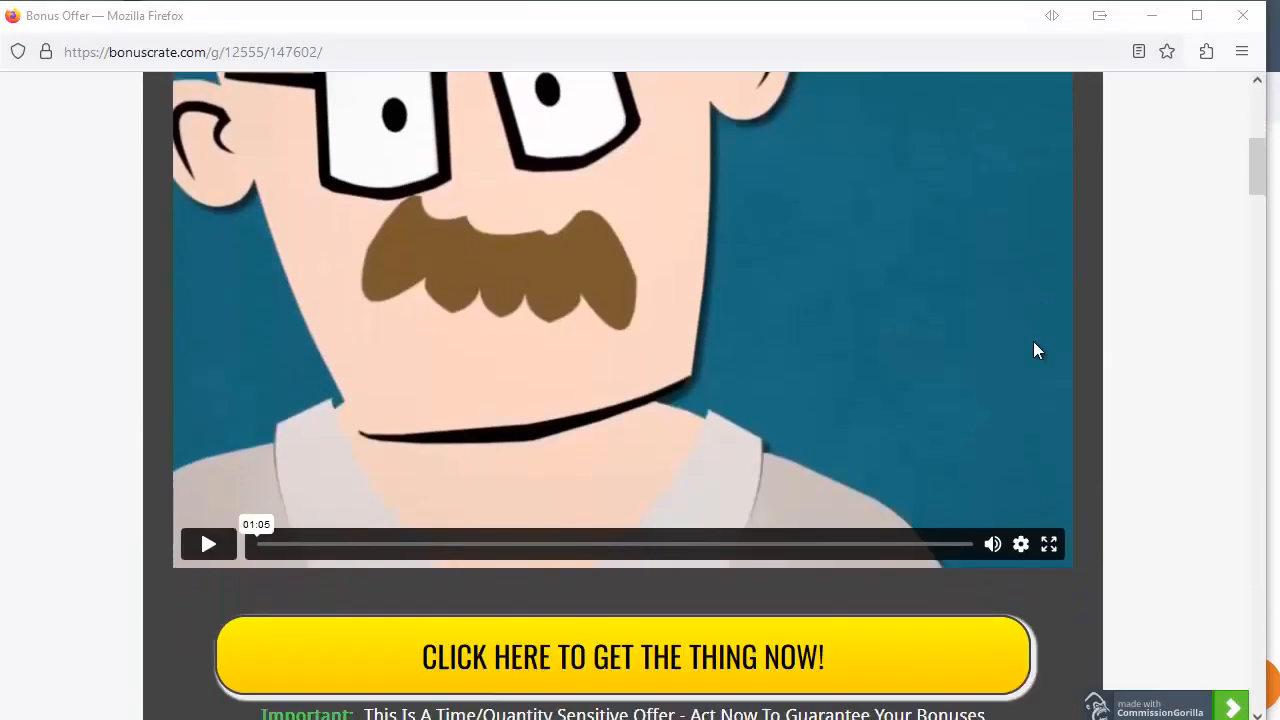
scroll(1033, 341, "down", 15)
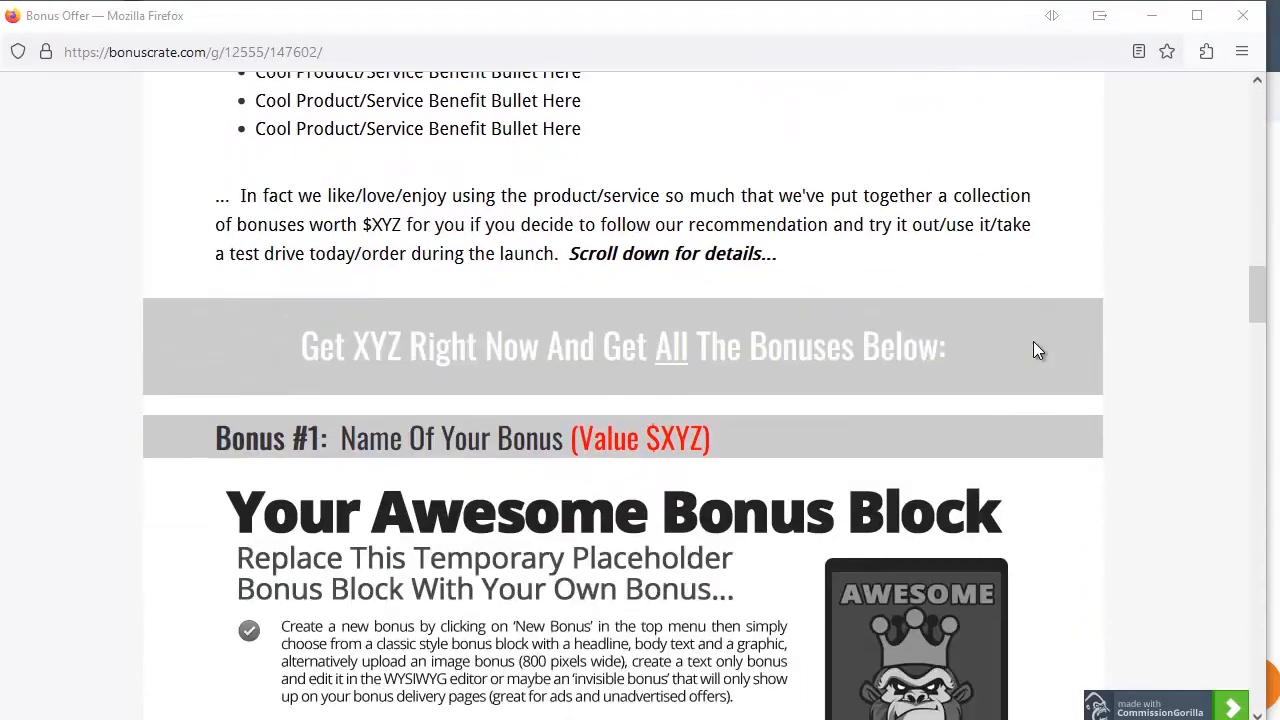
scroll(1033, 341, "down", 15)
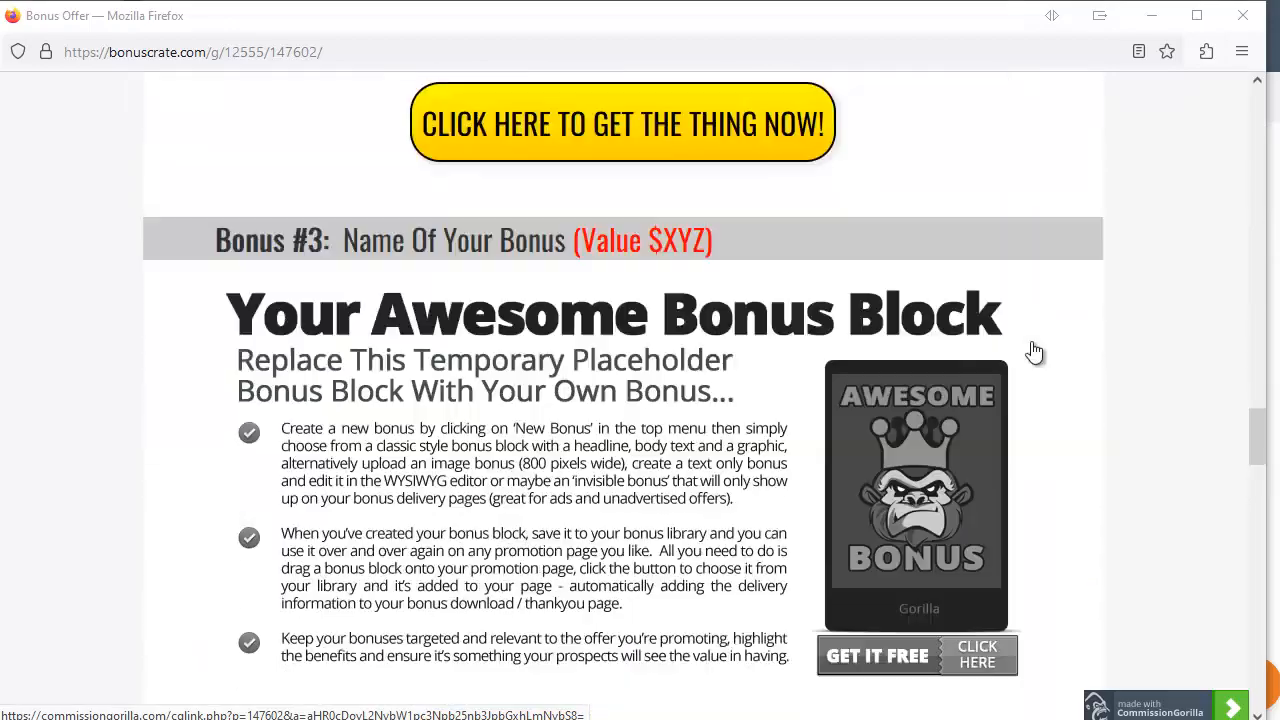
scroll(1033, 351, "down", 15)
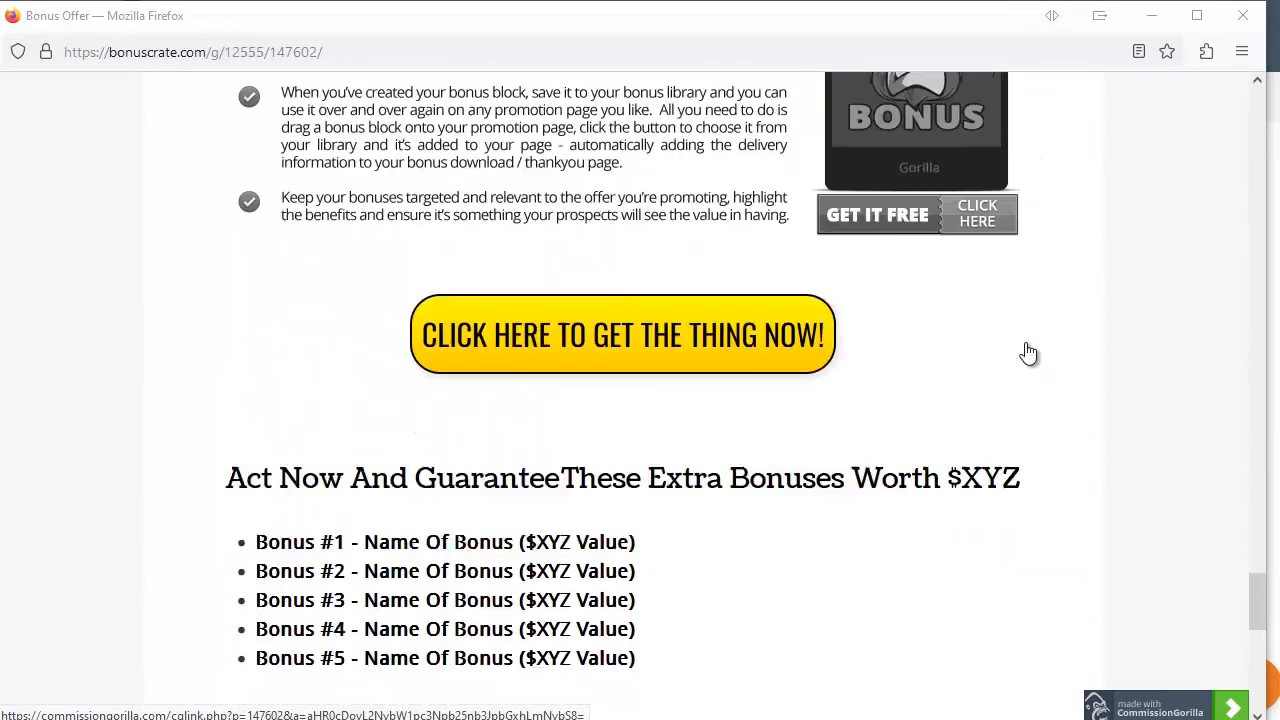
scroll(1029, 352, "down", 5)
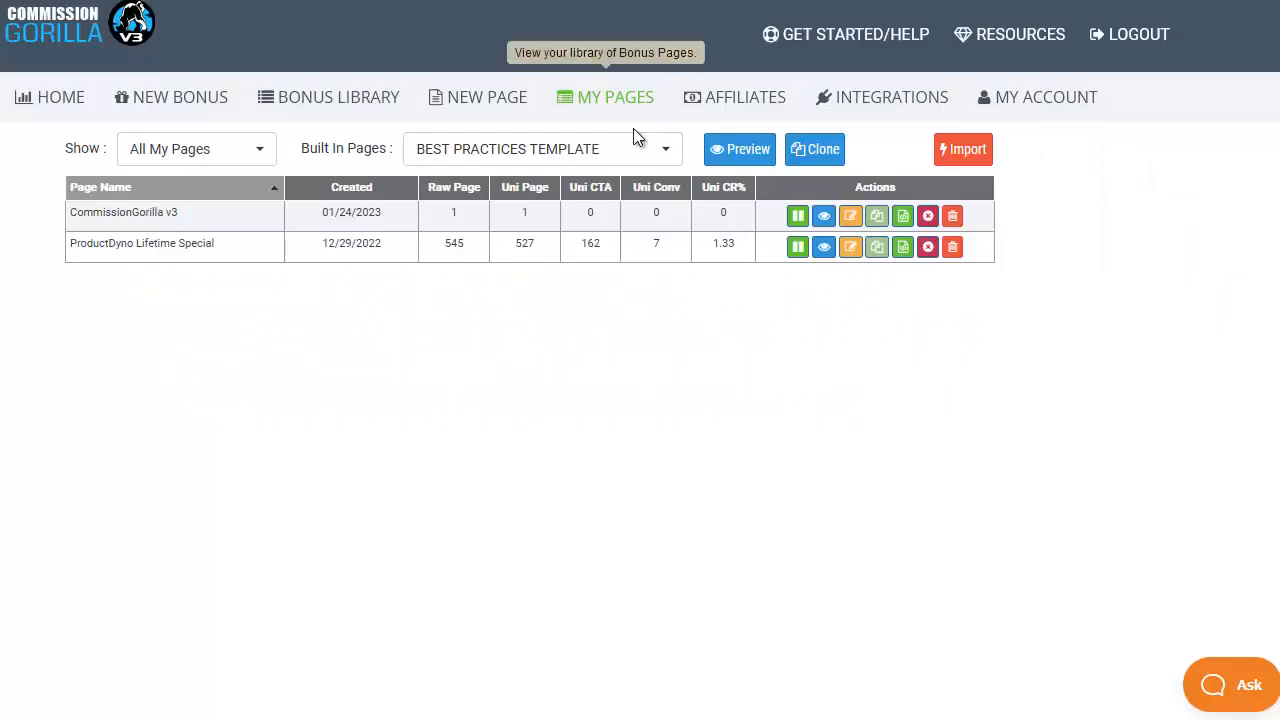
Clone the built-in PROMOTE COMMISSION GORILLA V3 page and dismiss the notice about its temporary name
left_click(626, 152)
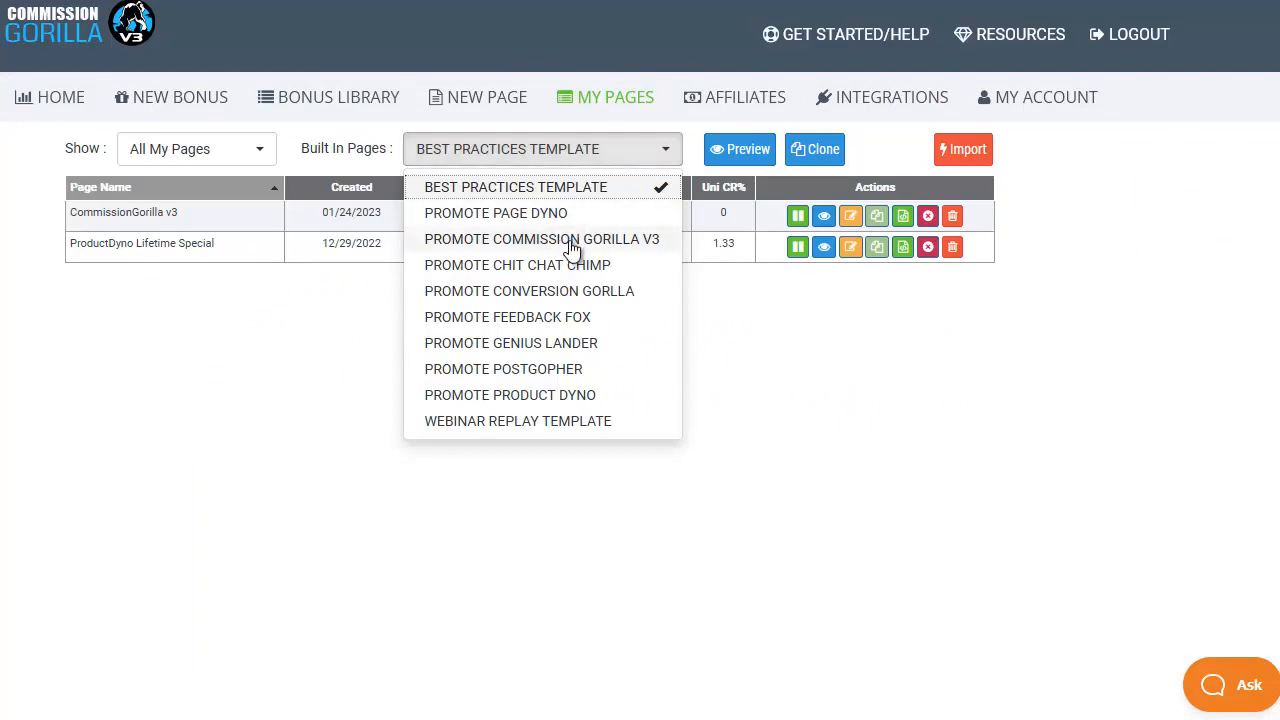
left_click(568, 239)
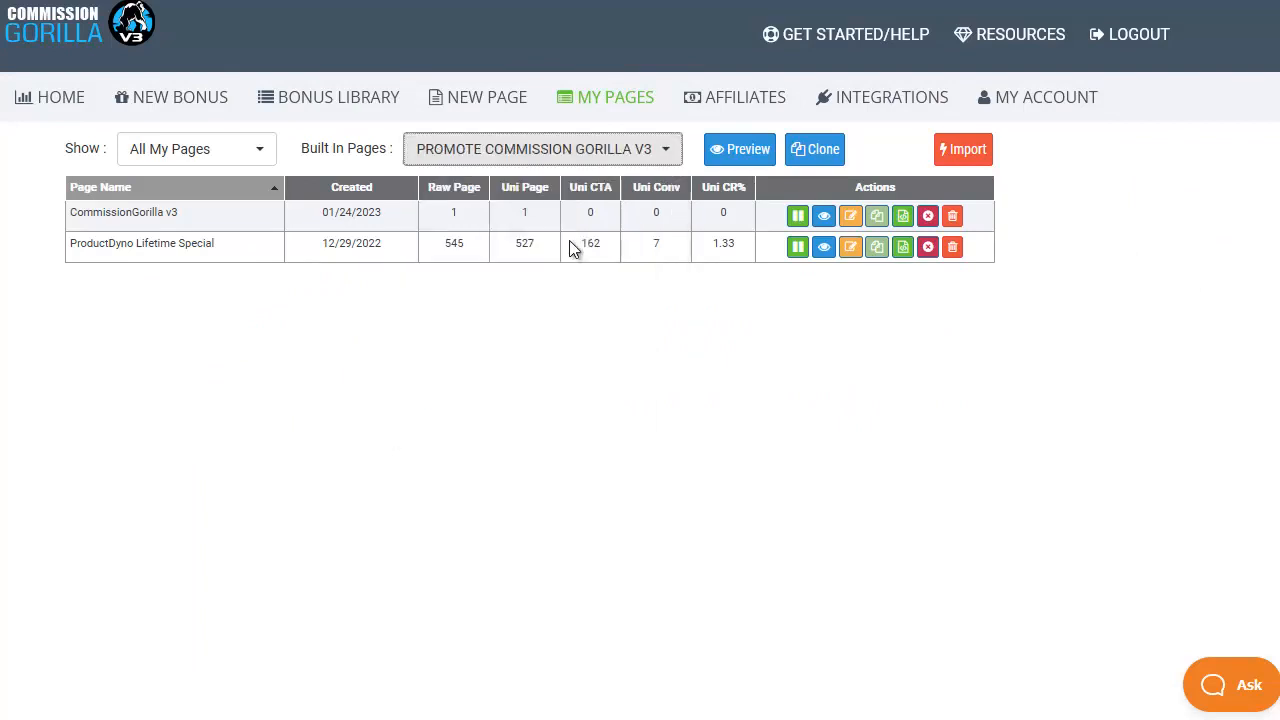
left_click(808, 151)
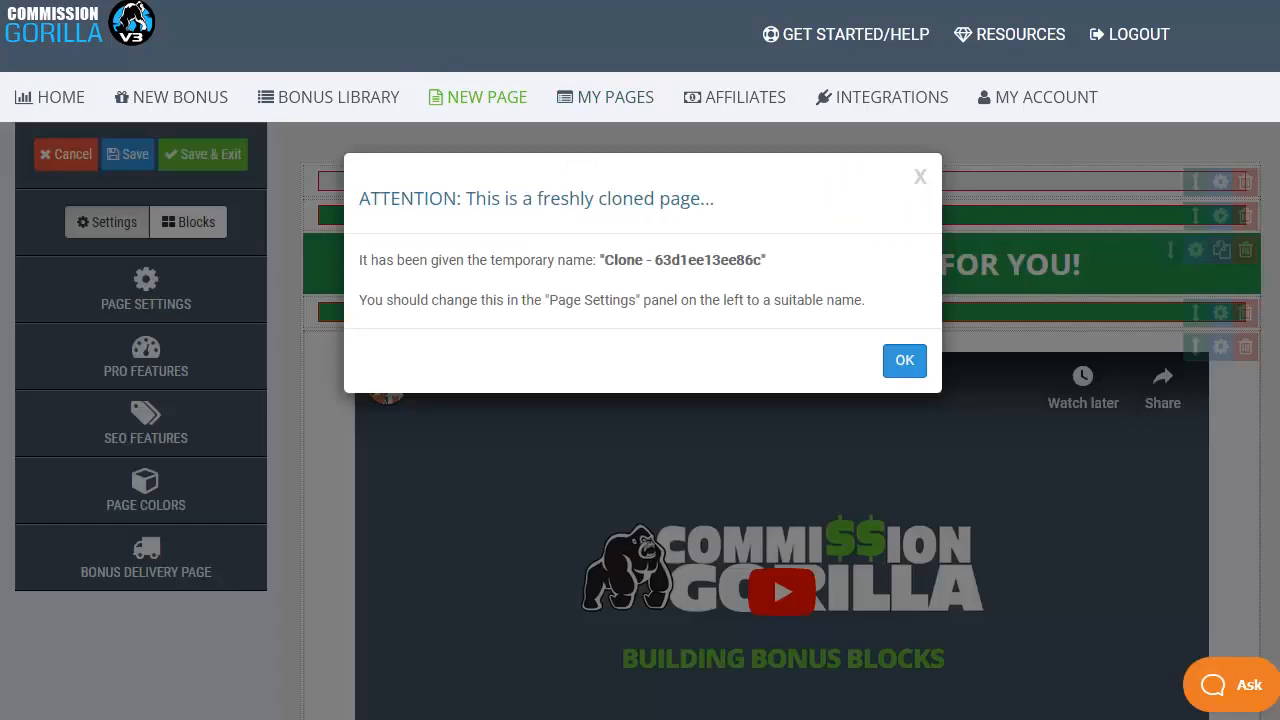
left_click(905, 362)
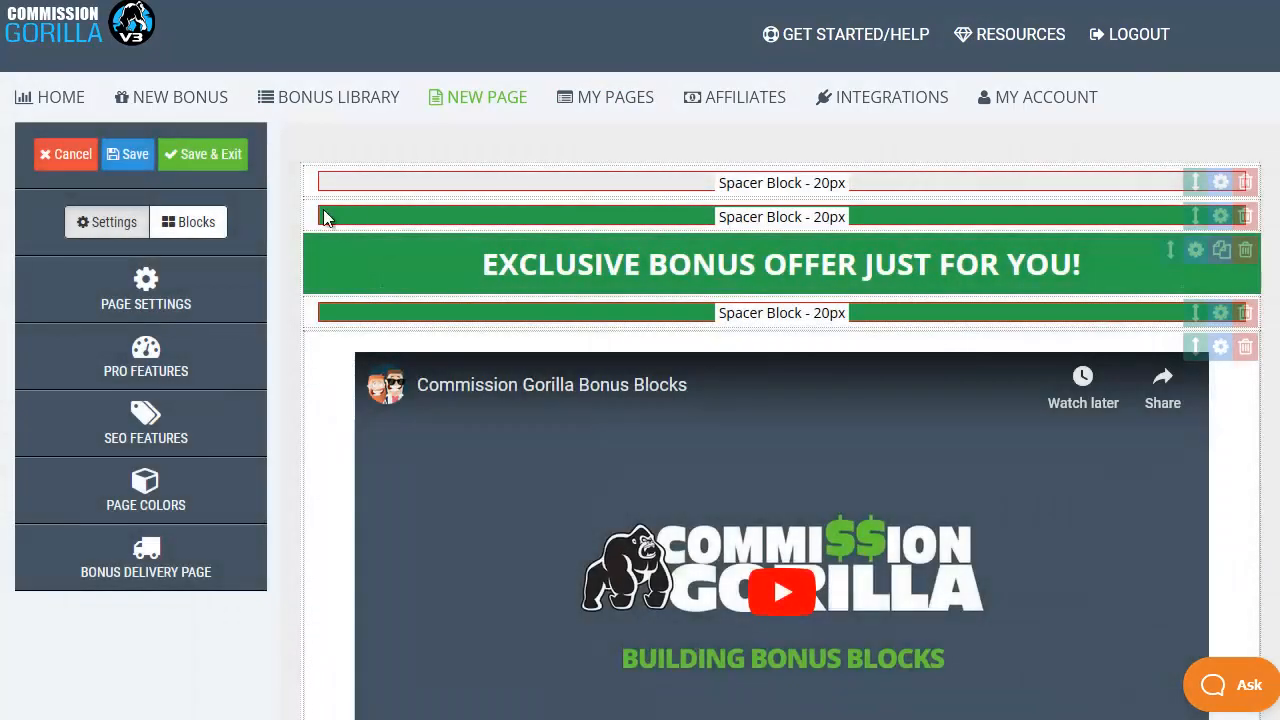
Rename the cloned bonus page as CommissionGorilla NEW in its page settings
left_click(103, 301)
left_click(151, 363)
left_click_drag(182, 363, 34, 363)
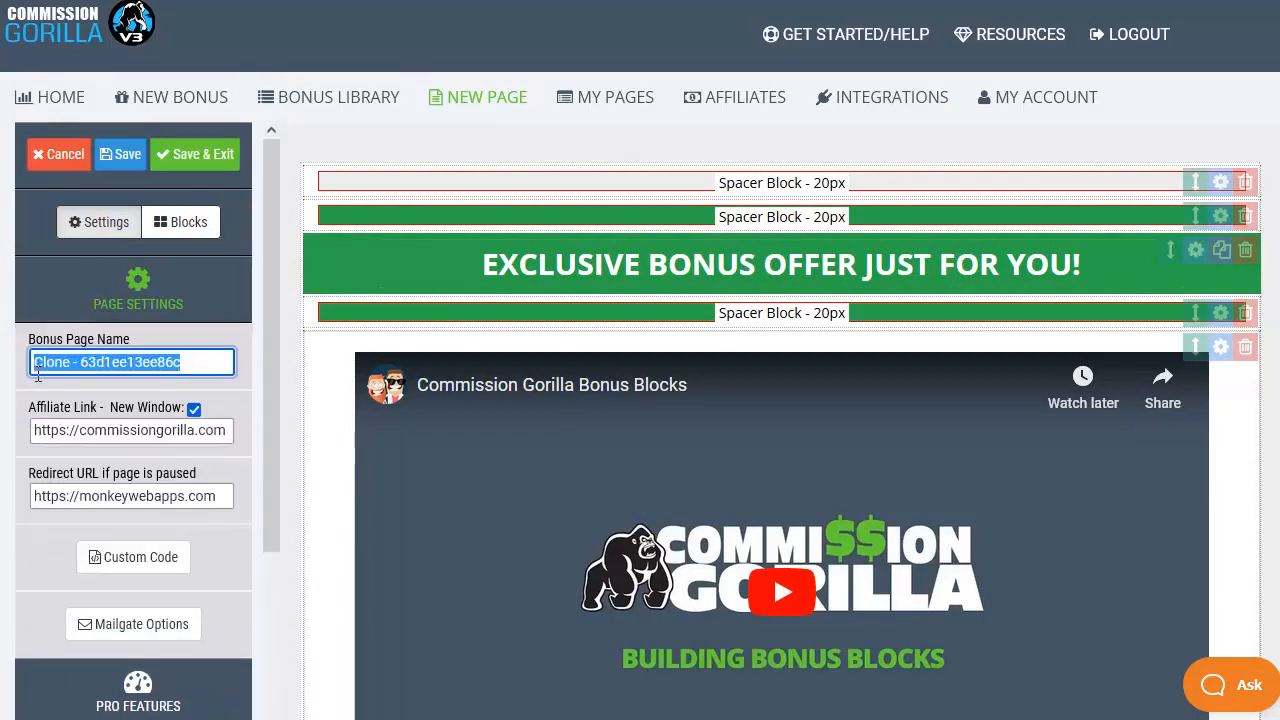
type("CommissionGorilla NEW")
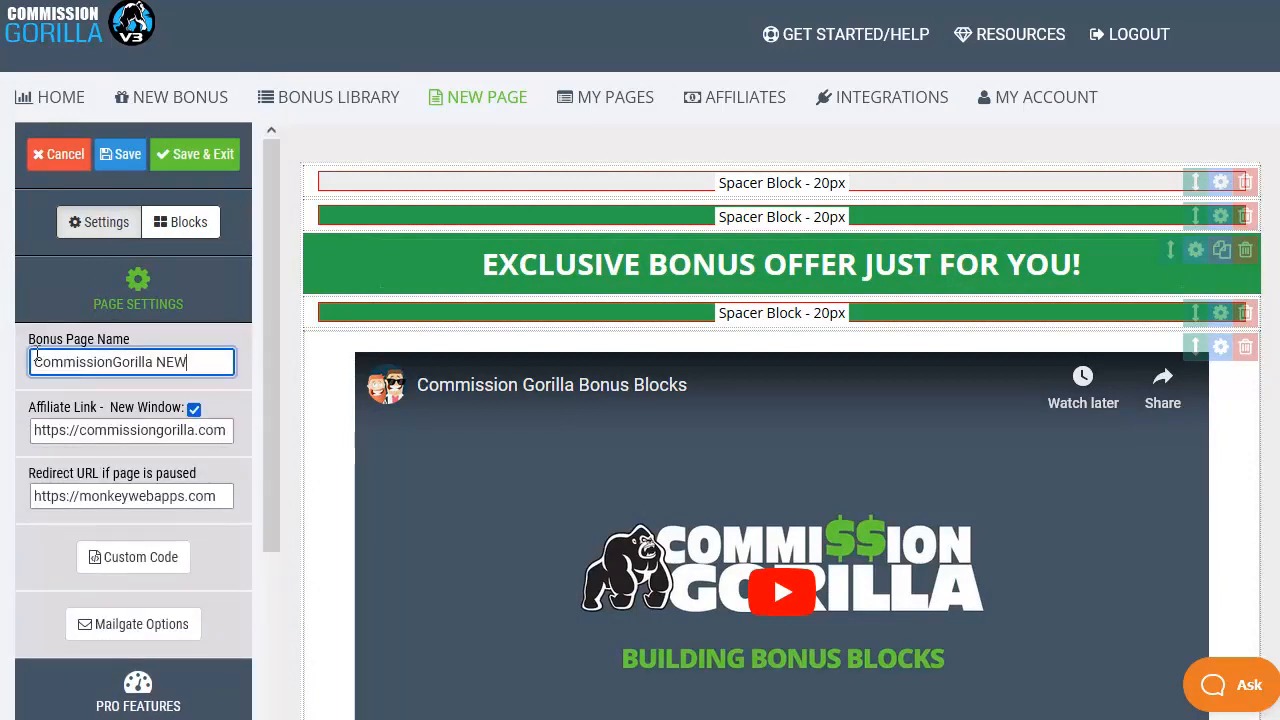
Check the affiliate link and the mailgate options of the cloned page, leaving both unedited, and collapse the page settings
left_click_drag(39, 432, 260, 447)
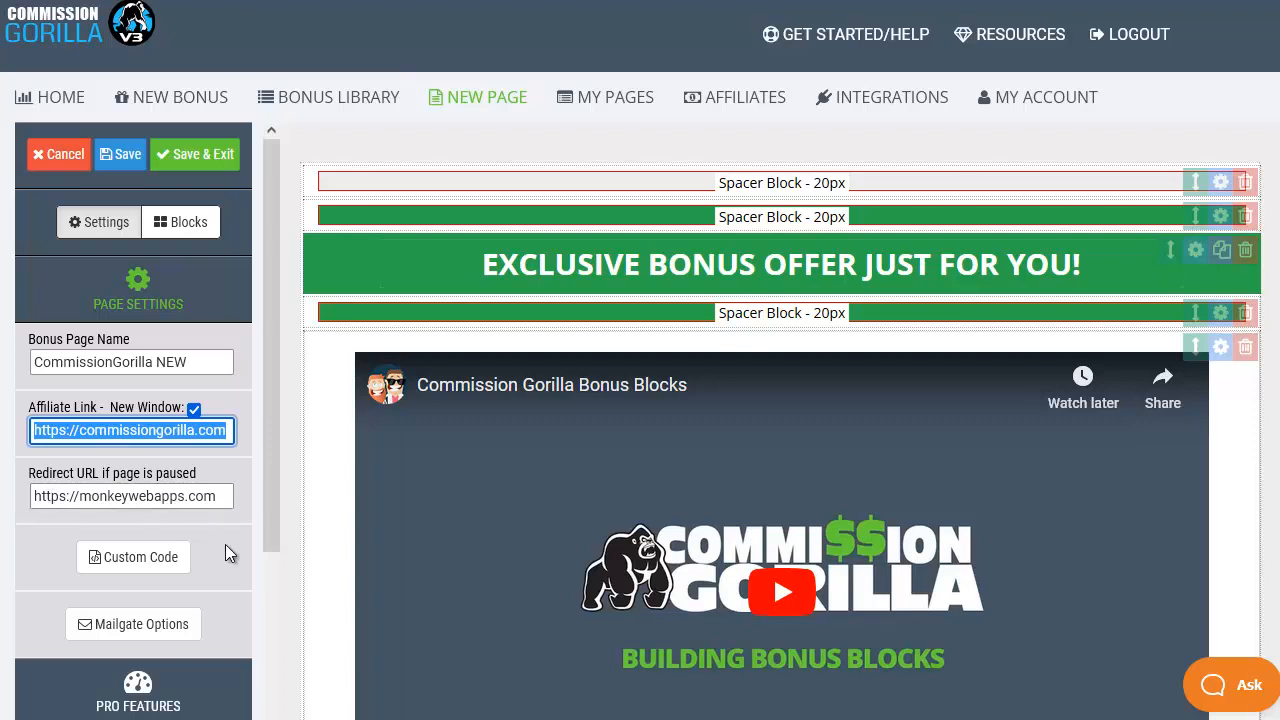
left_click(155, 624)
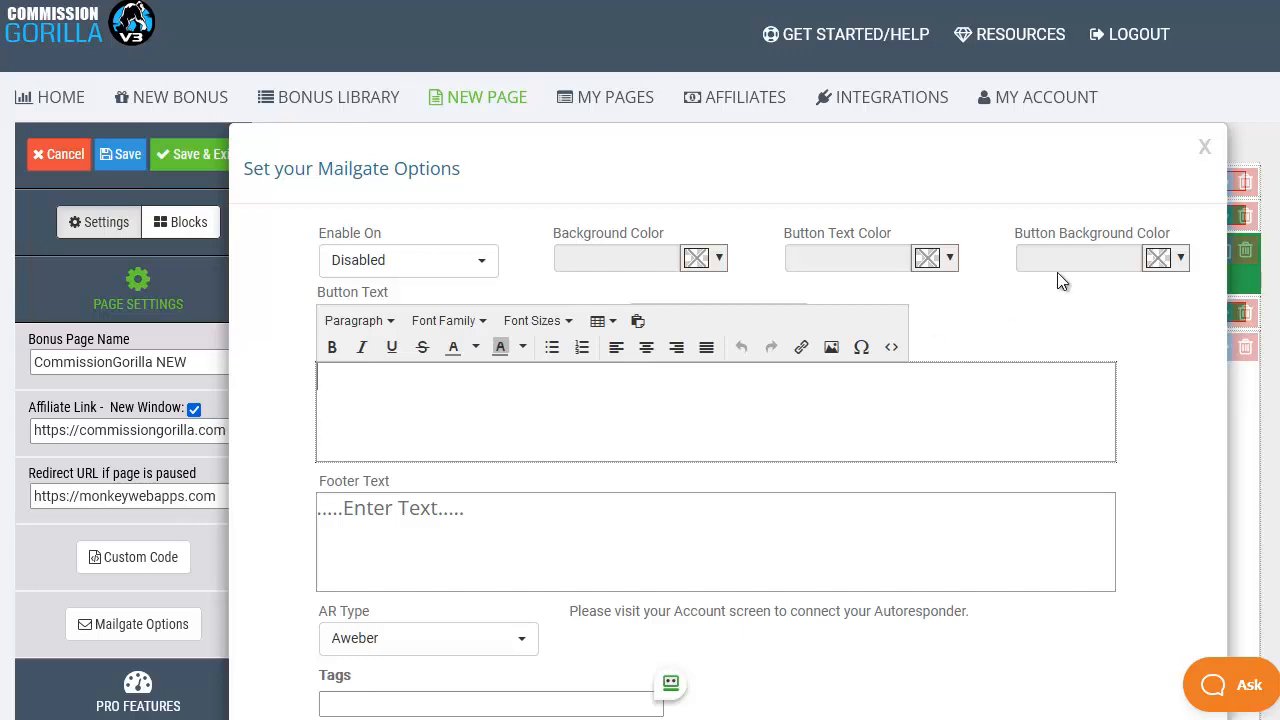
left_click(1205, 150)
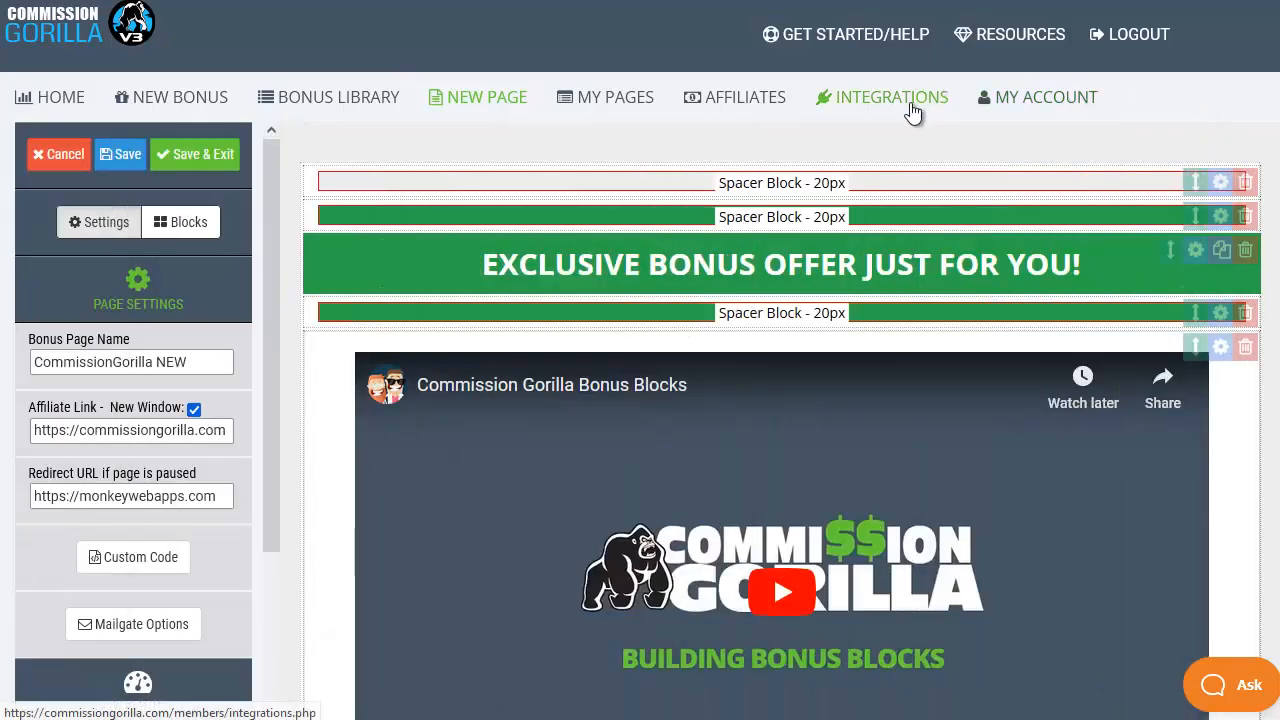
left_click(102, 288)
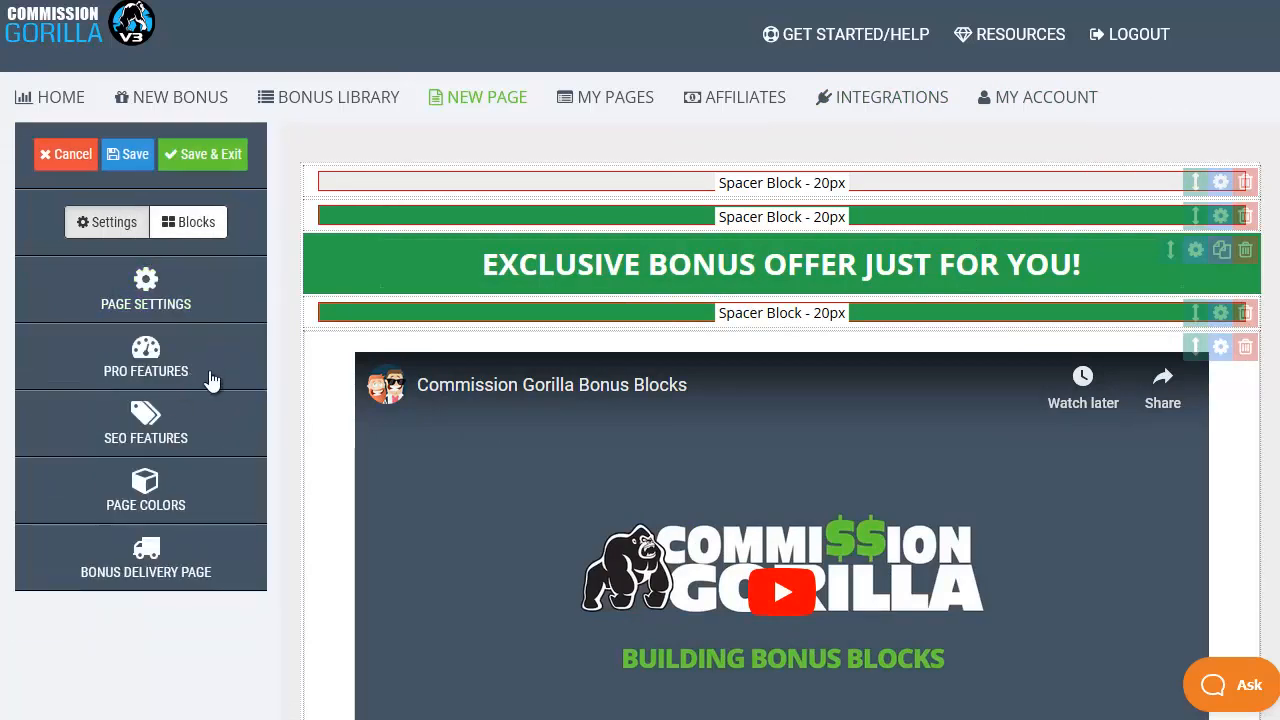
Review the cloned page's SEO features, page colors and bonus delivery page settings, including the delivery page filename
left_click(216, 438)
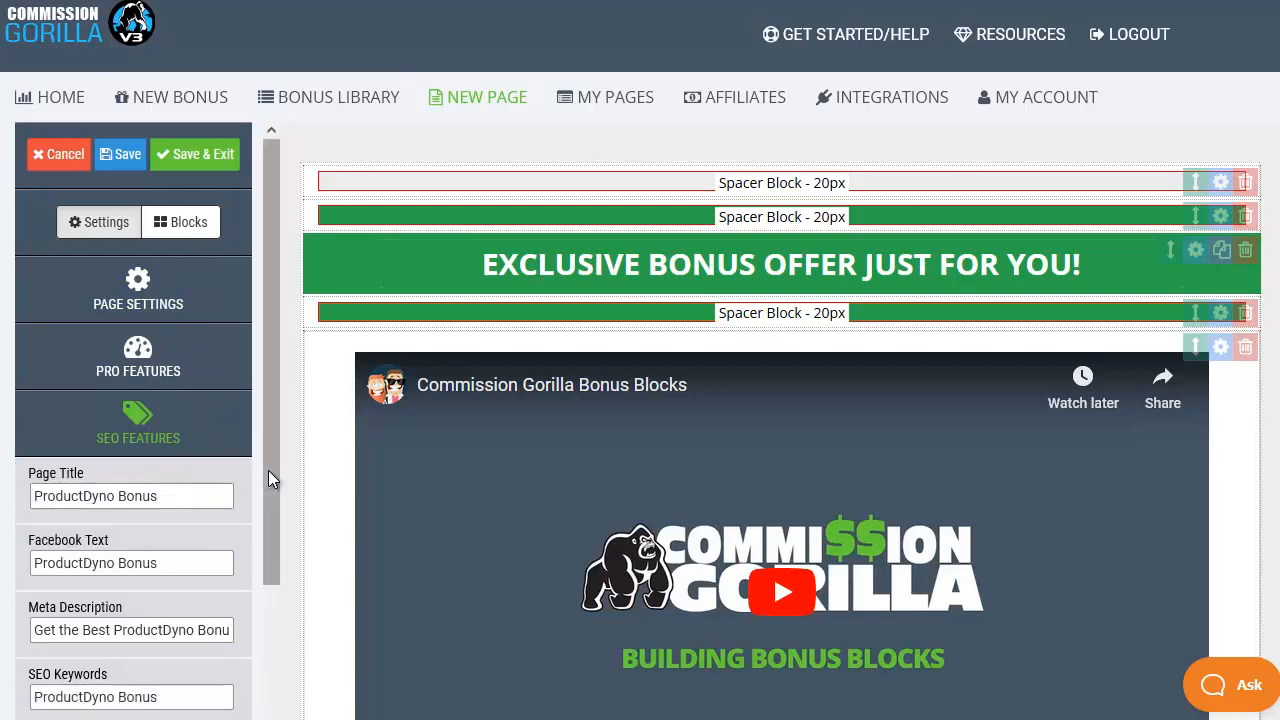
left_click_drag(268, 470, 277, 620)
left_click(188, 568)
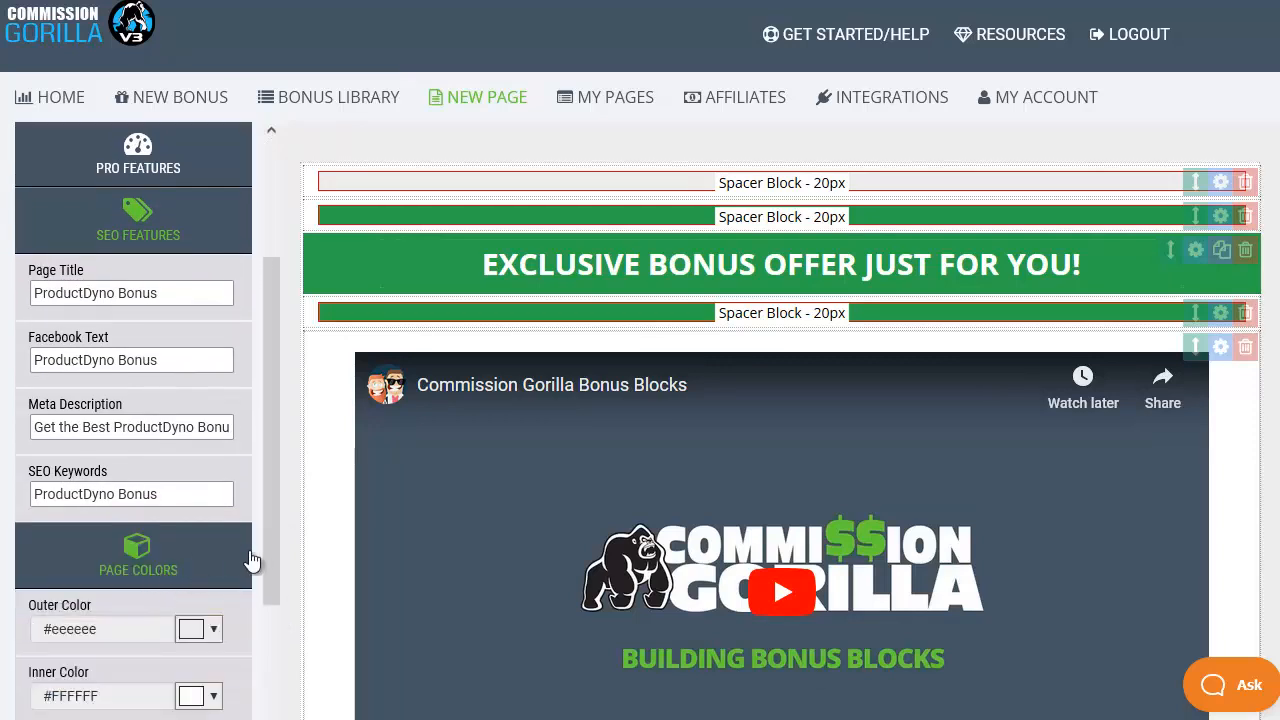
left_click_drag(274, 549, 231, 586)
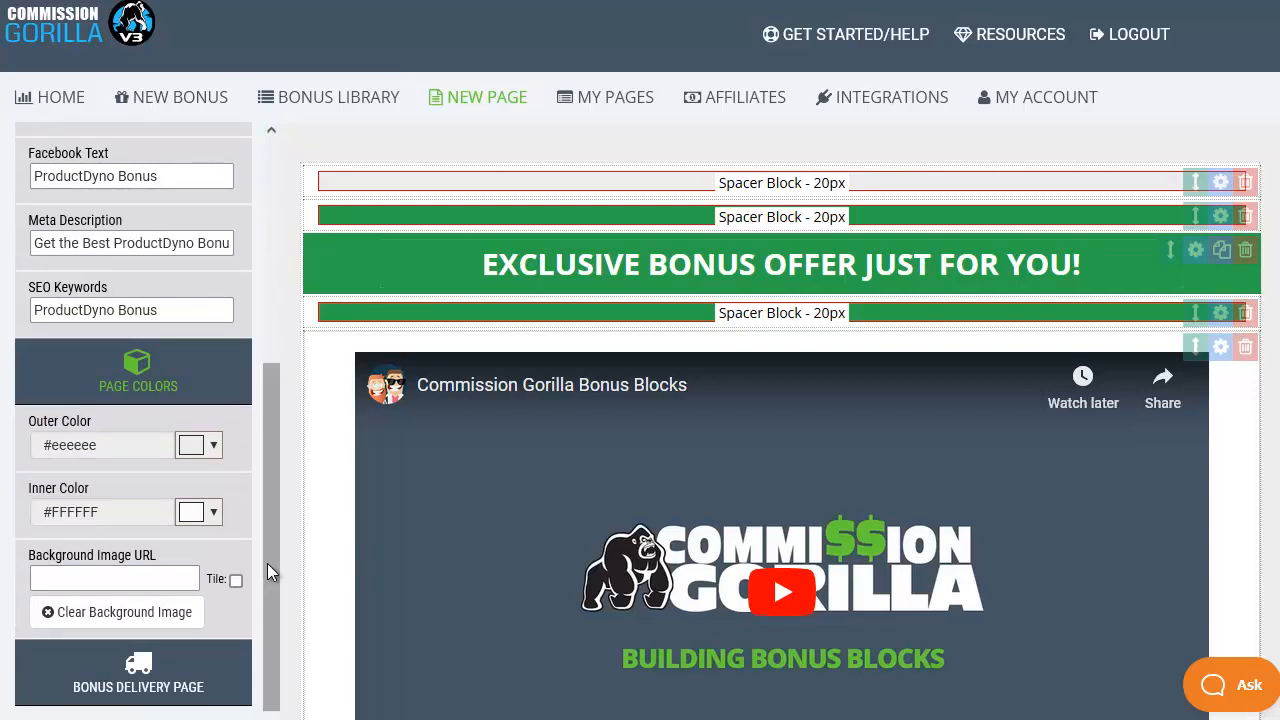
left_click(195, 677)
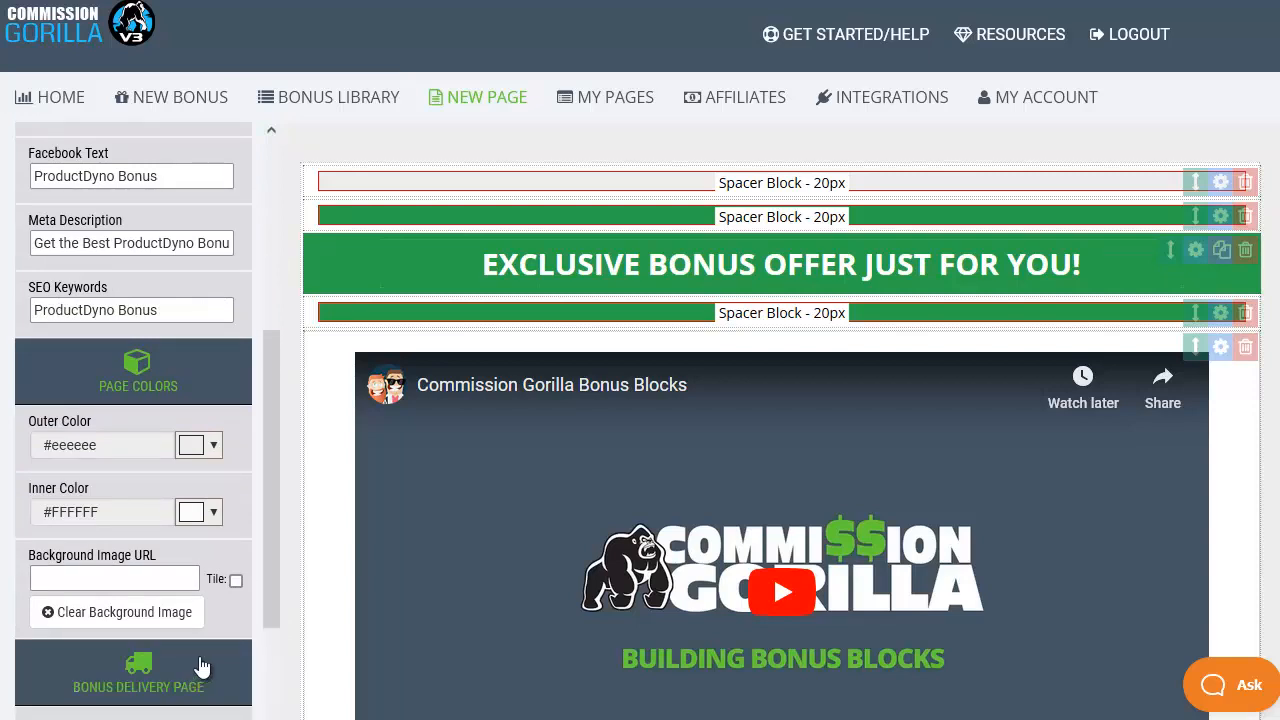
scroll(200, 634, "down", 3)
left_click(139, 530)
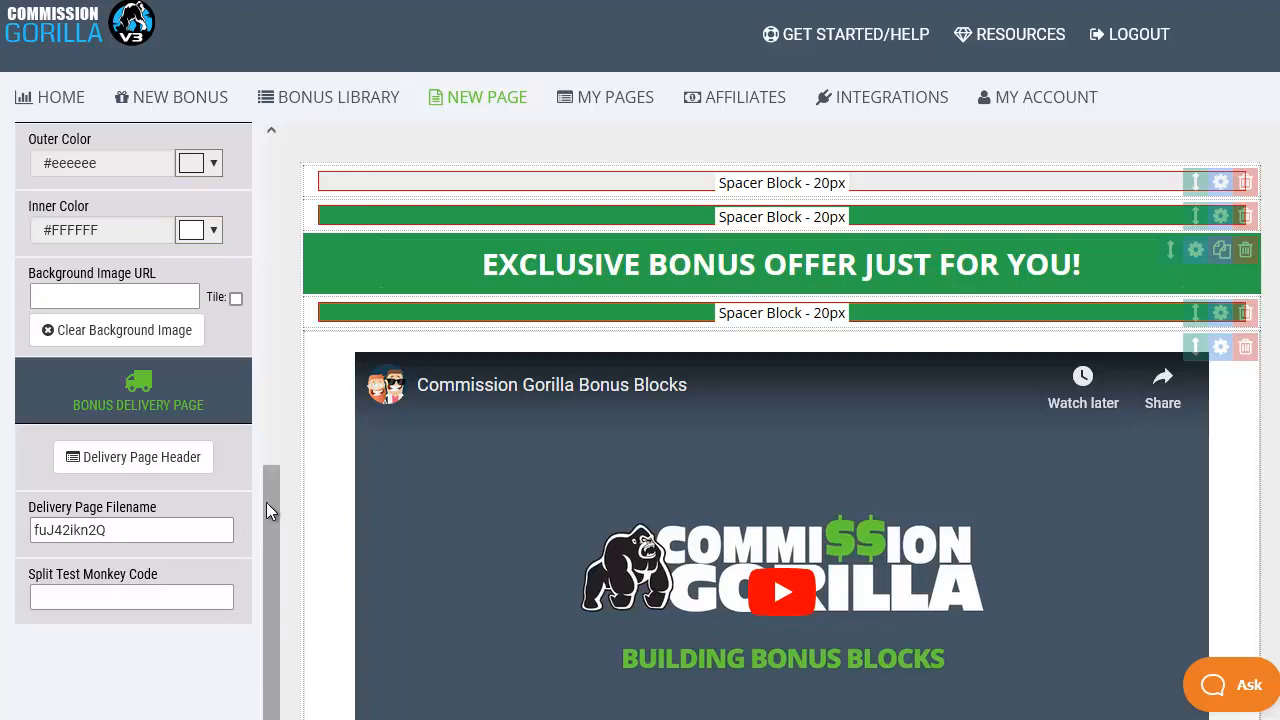
left_click_drag(266, 502, 288, 133)
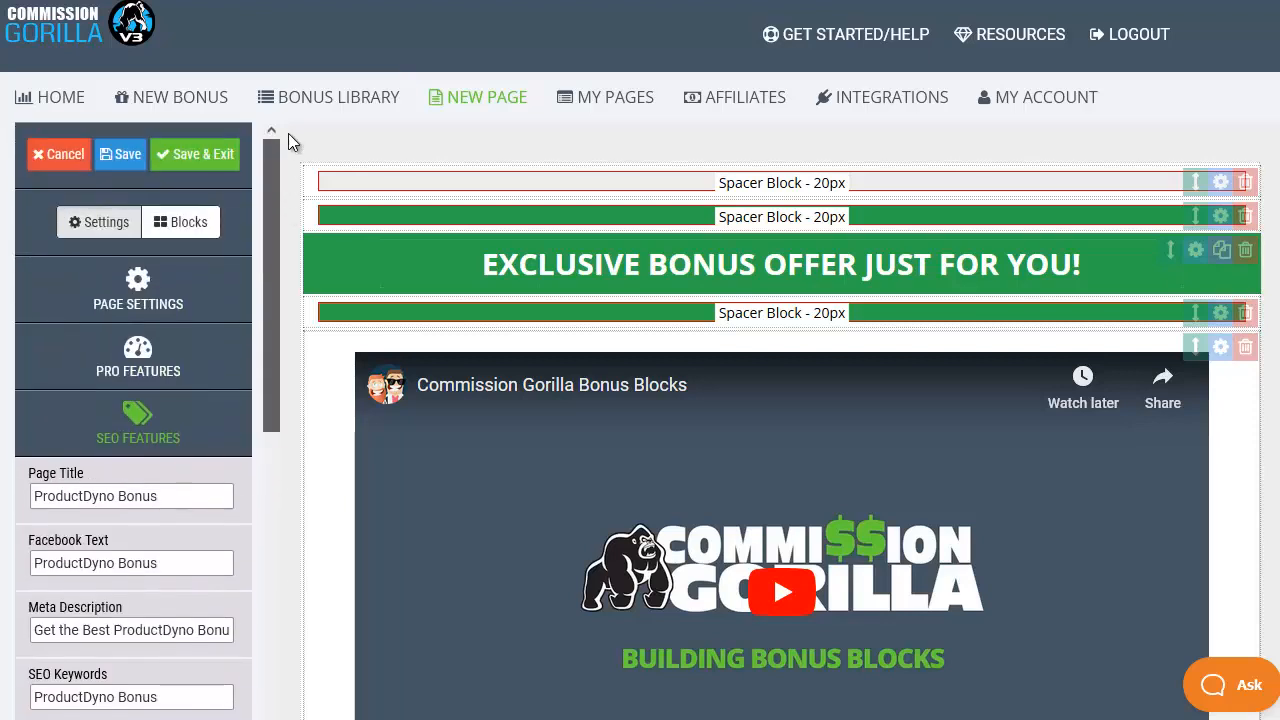
Review the available content blocks, the text editing options of the green banner and the main heading, and the page's video block
left_click(200, 226)
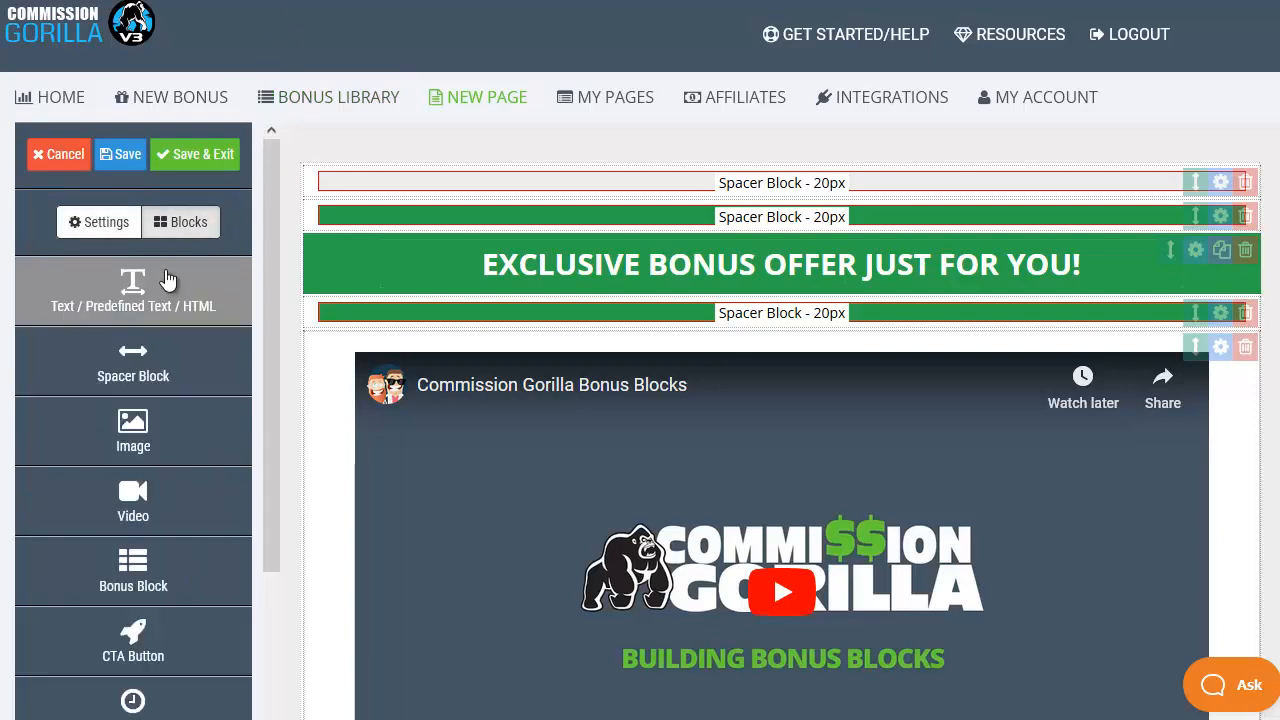
left_click(449, 259)
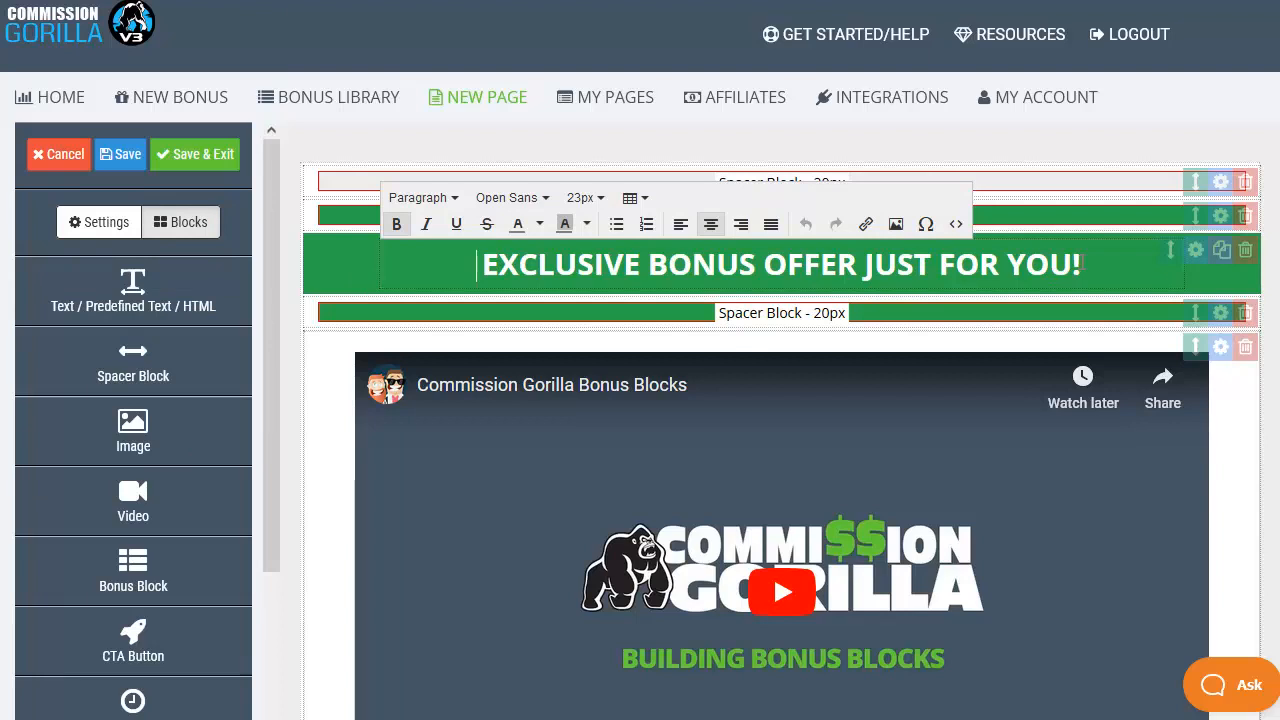
scroll(1075, 300, "down", 4)
left_click(927, 530)
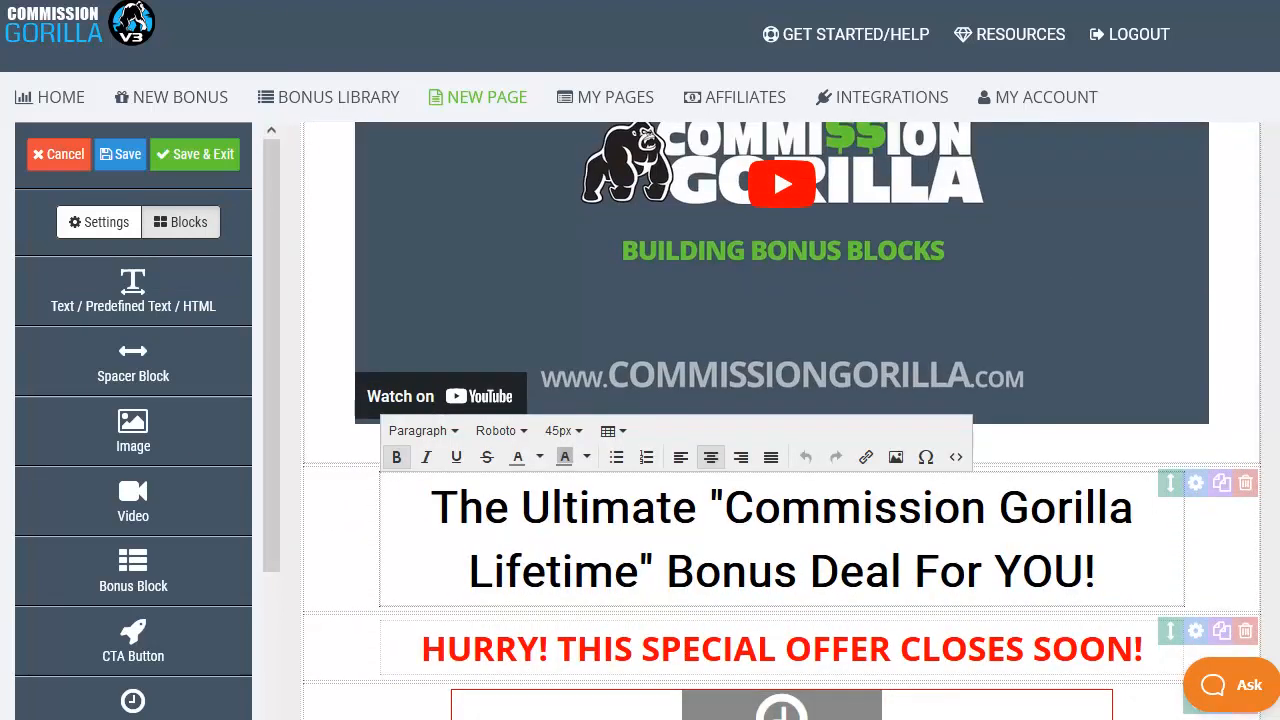
left_click(307, 372)
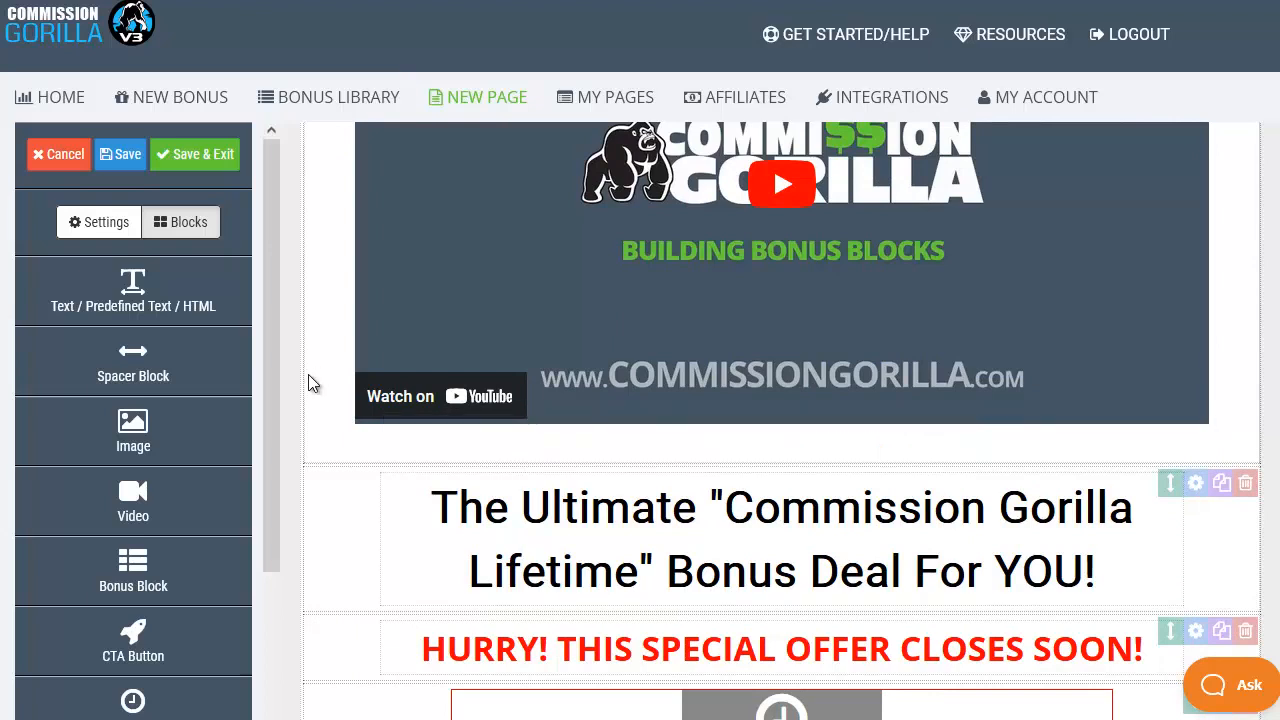
scroll(308, 374, "up", 4)
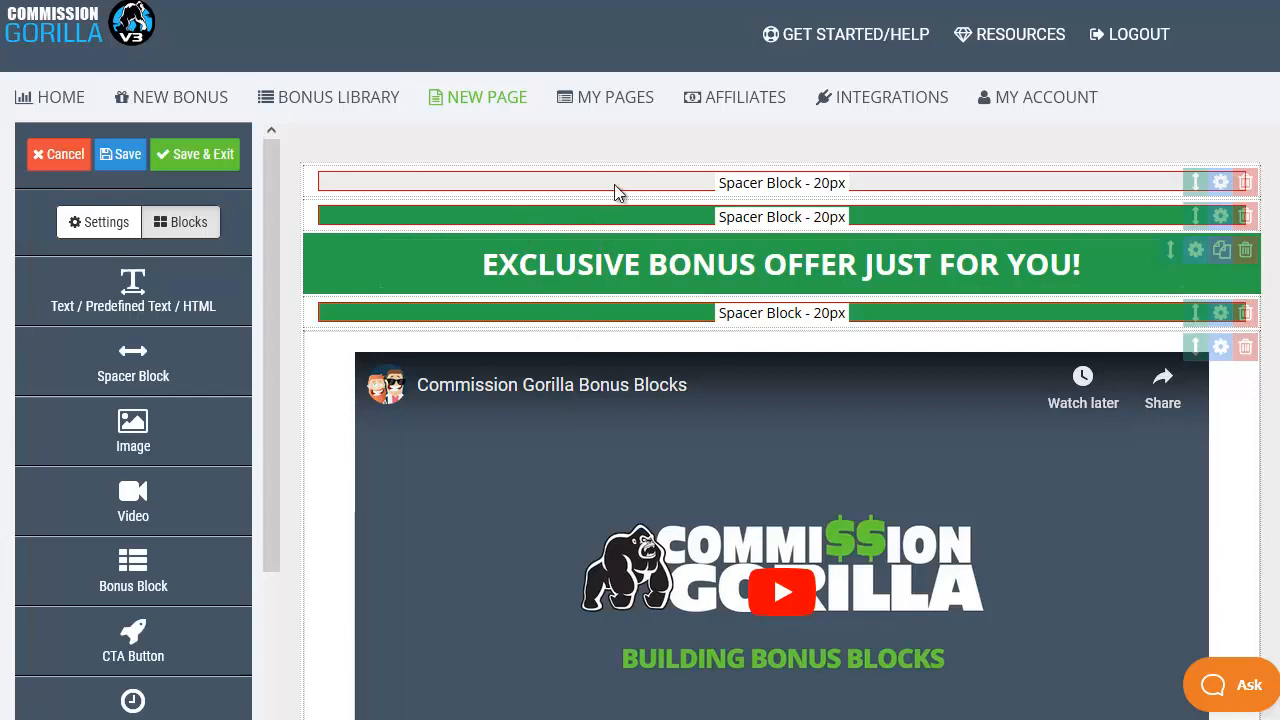
scroll(351, 486, "down", 2)
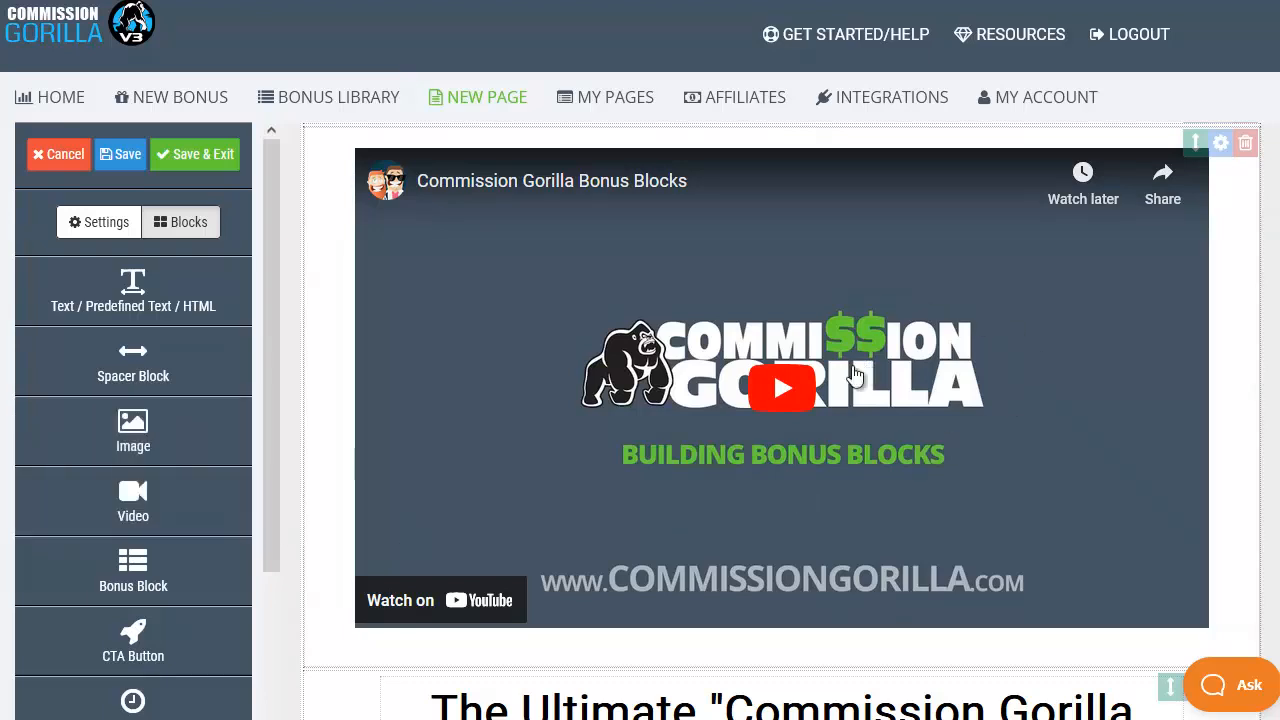
scroll(194, 520, "down", 1)
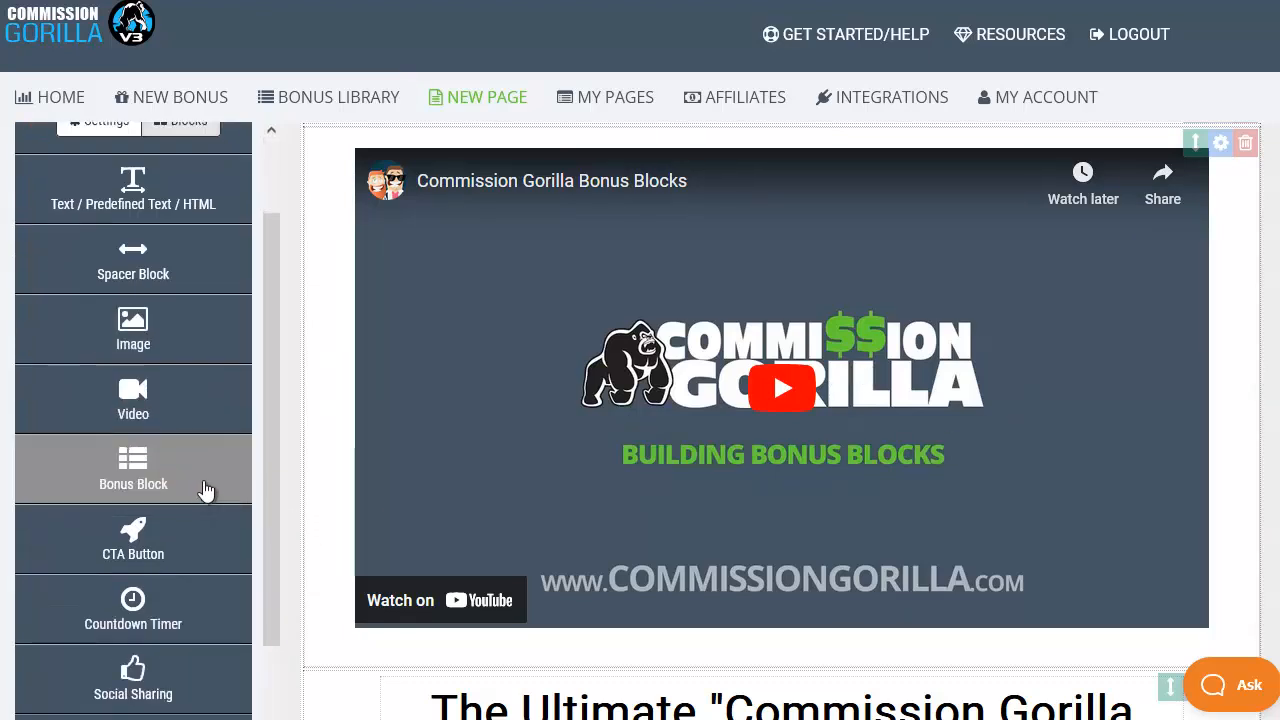
Replace the bonus under BONUS #1 with DFY MONTHLY 07A - Checkout Lane Cha Chin
scroll(312, 463, "down", 9)
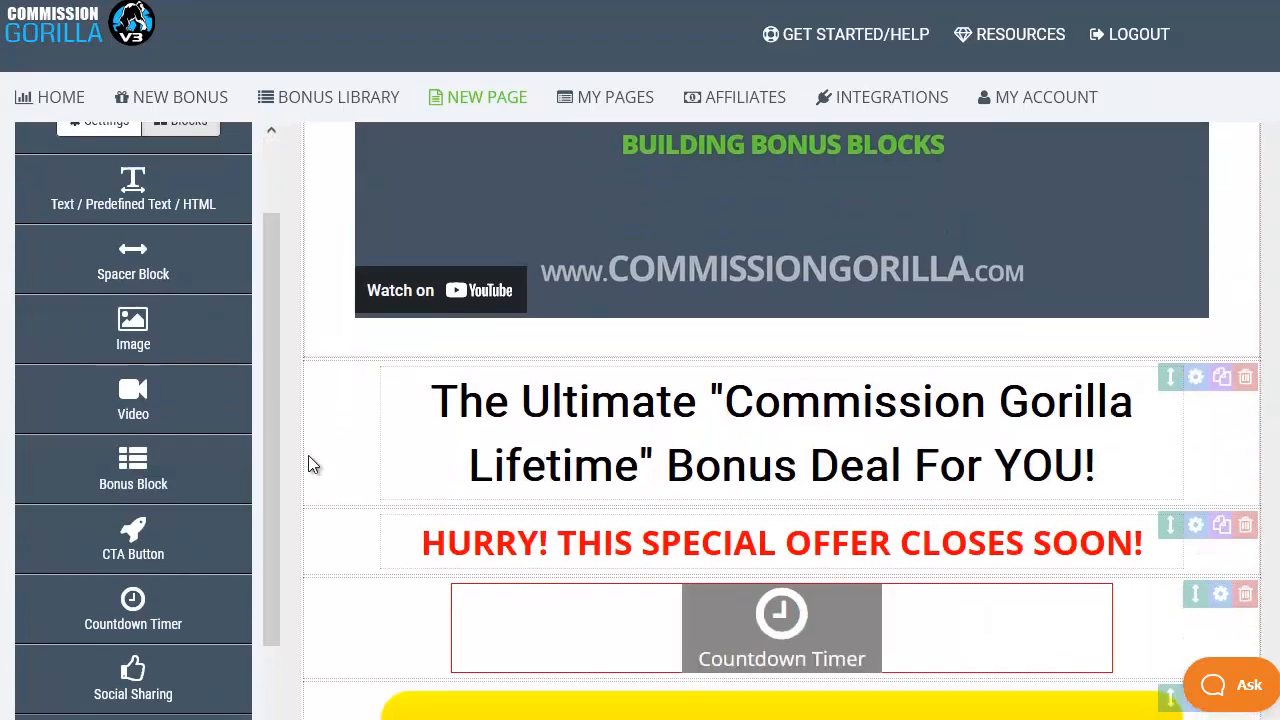
scroll(312, 462, "down", 1)
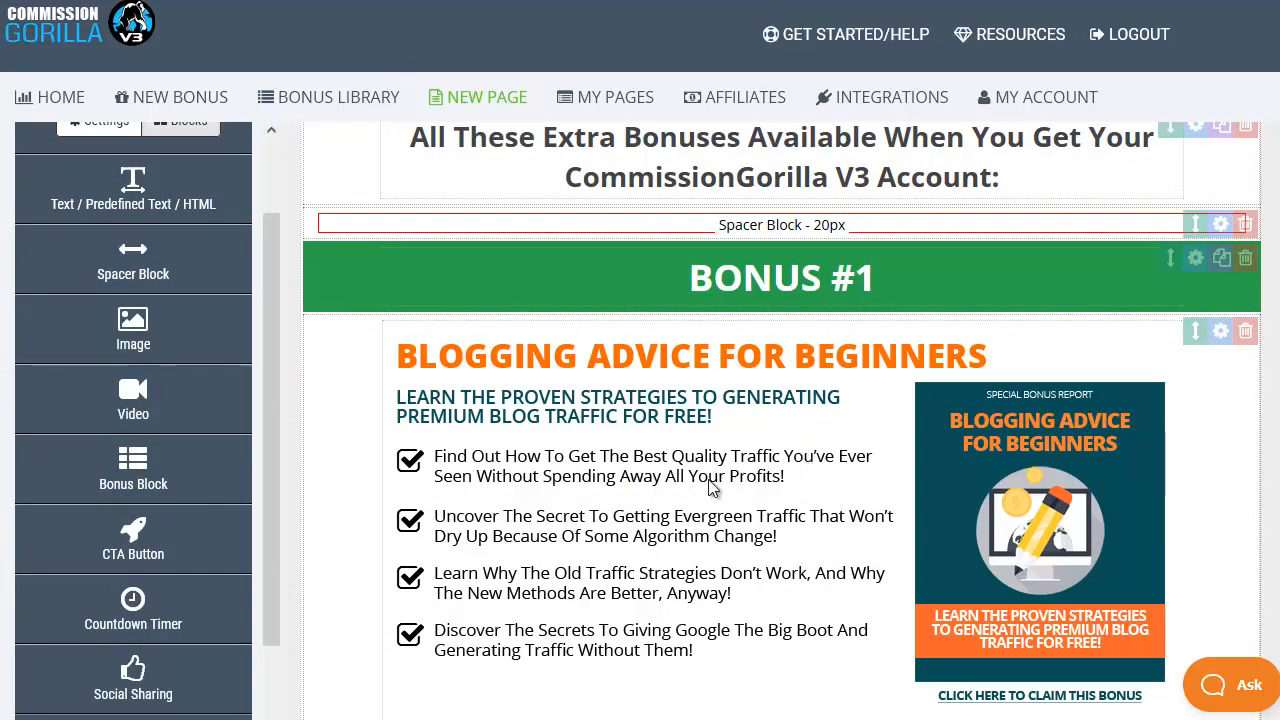
left_click(758, 518)
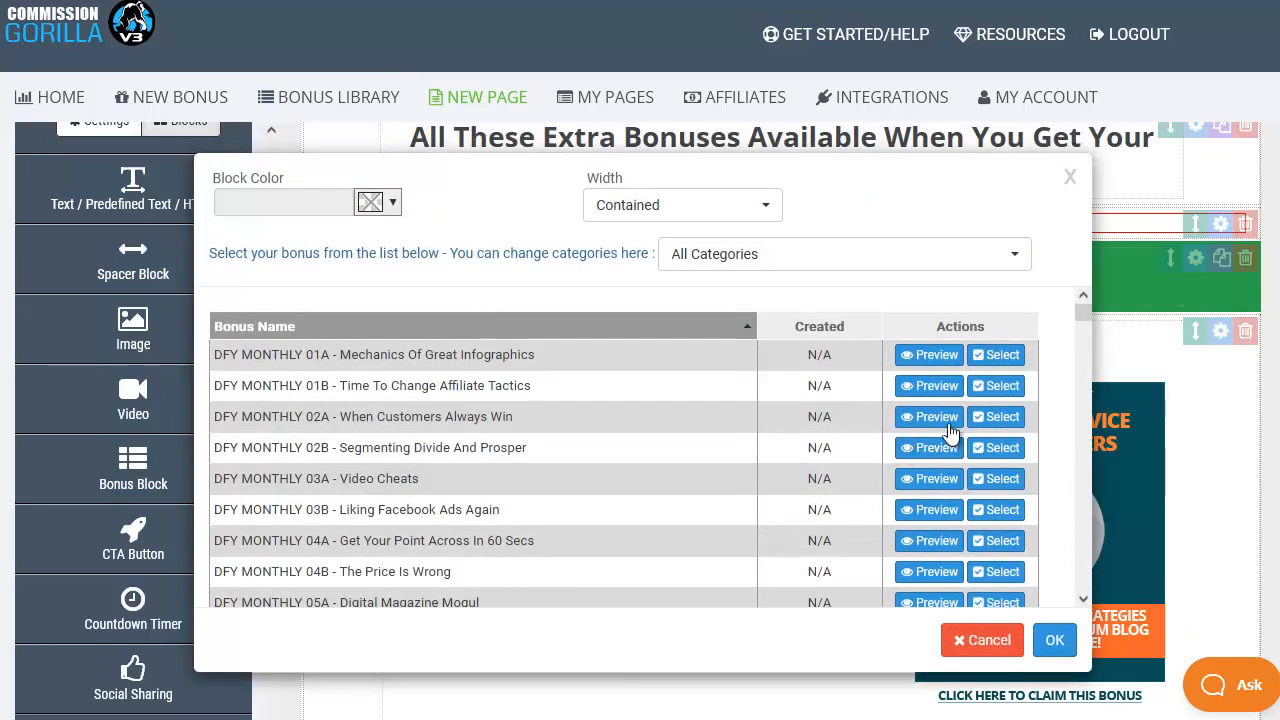
left_click_drag(1081, 318, 1081, 330)
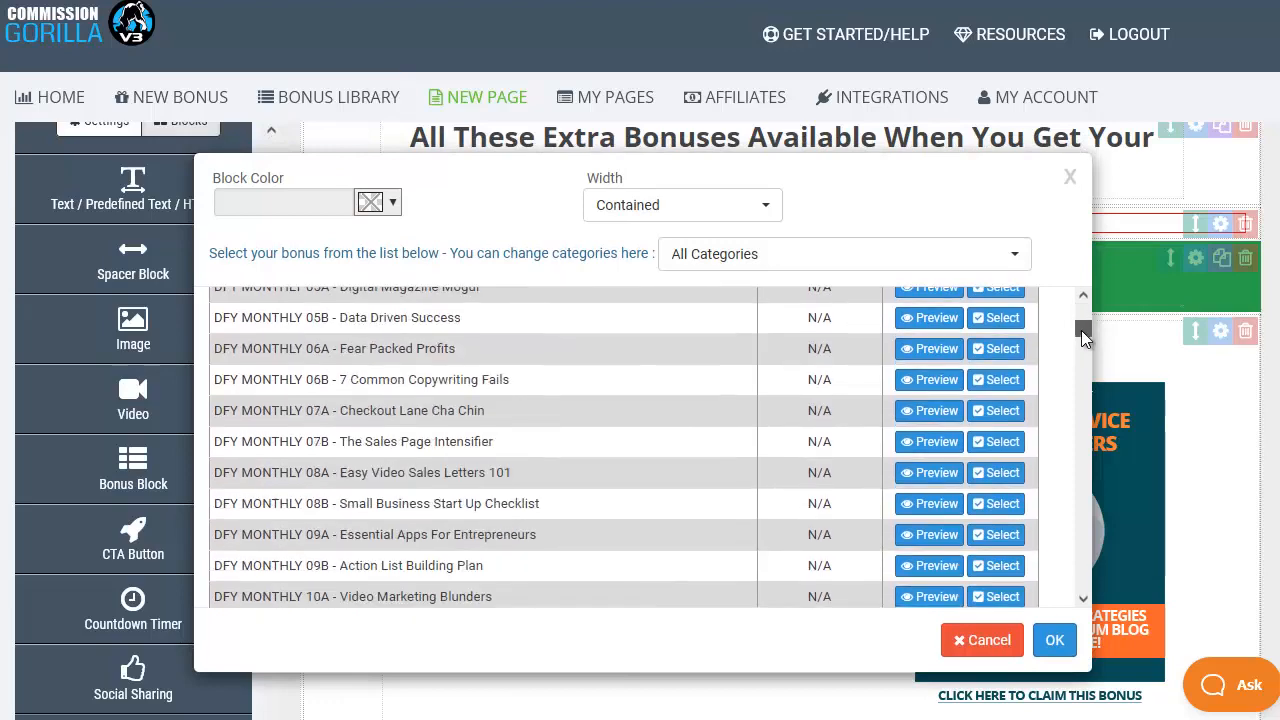
left_click(1000, 411)
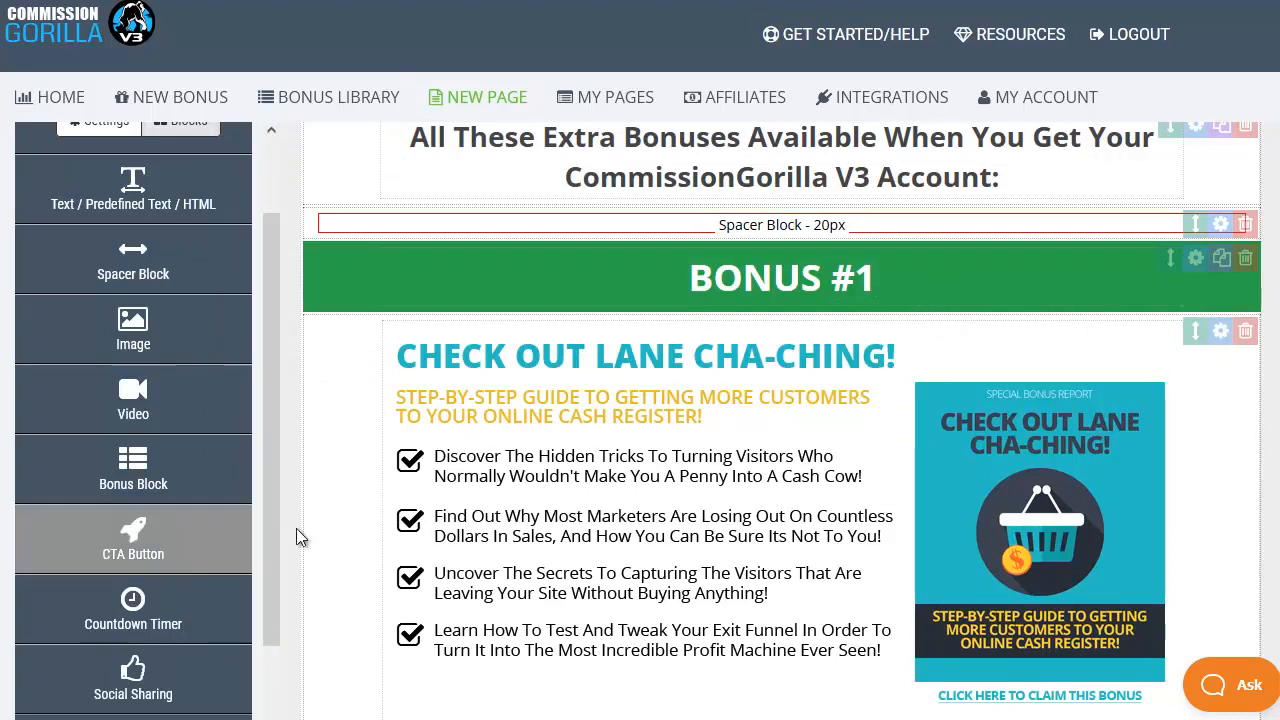
Review the settings of the yellow CLICK HERE TO GET YOUR LIFETIME ACCOUNT button and close them
scroll(340, 522, "up", 3)
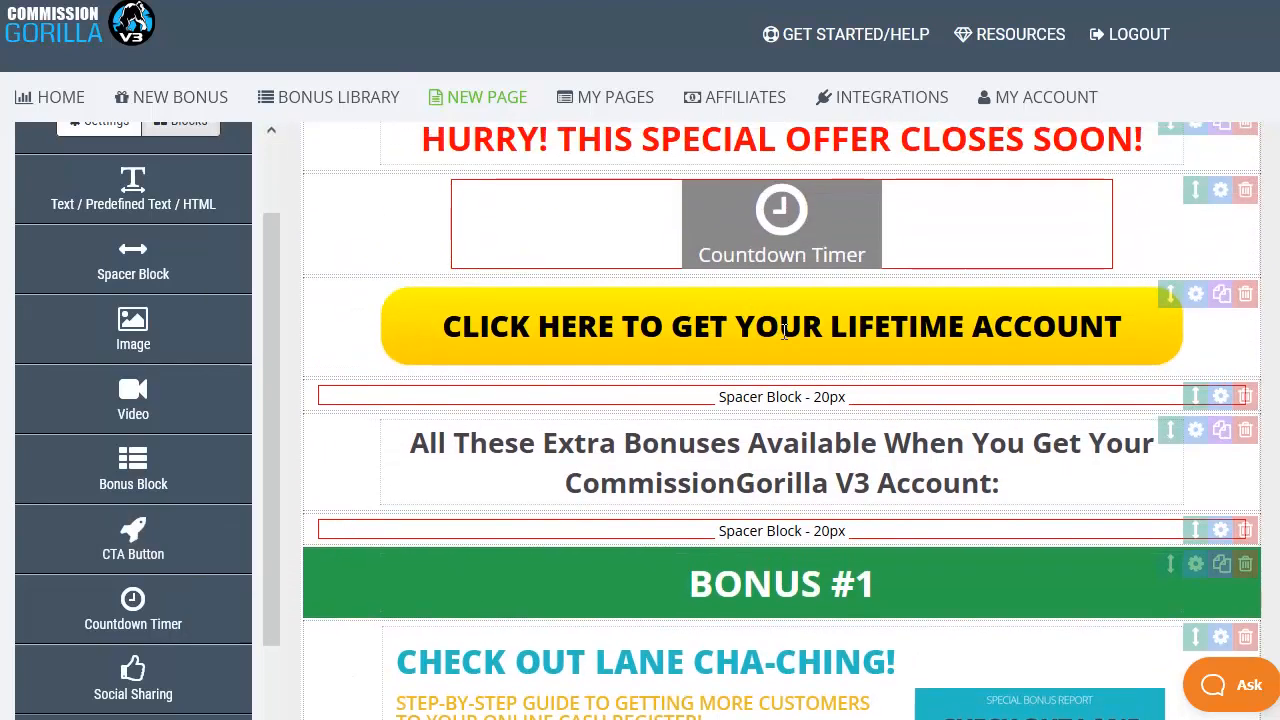
left_click(784, 332)
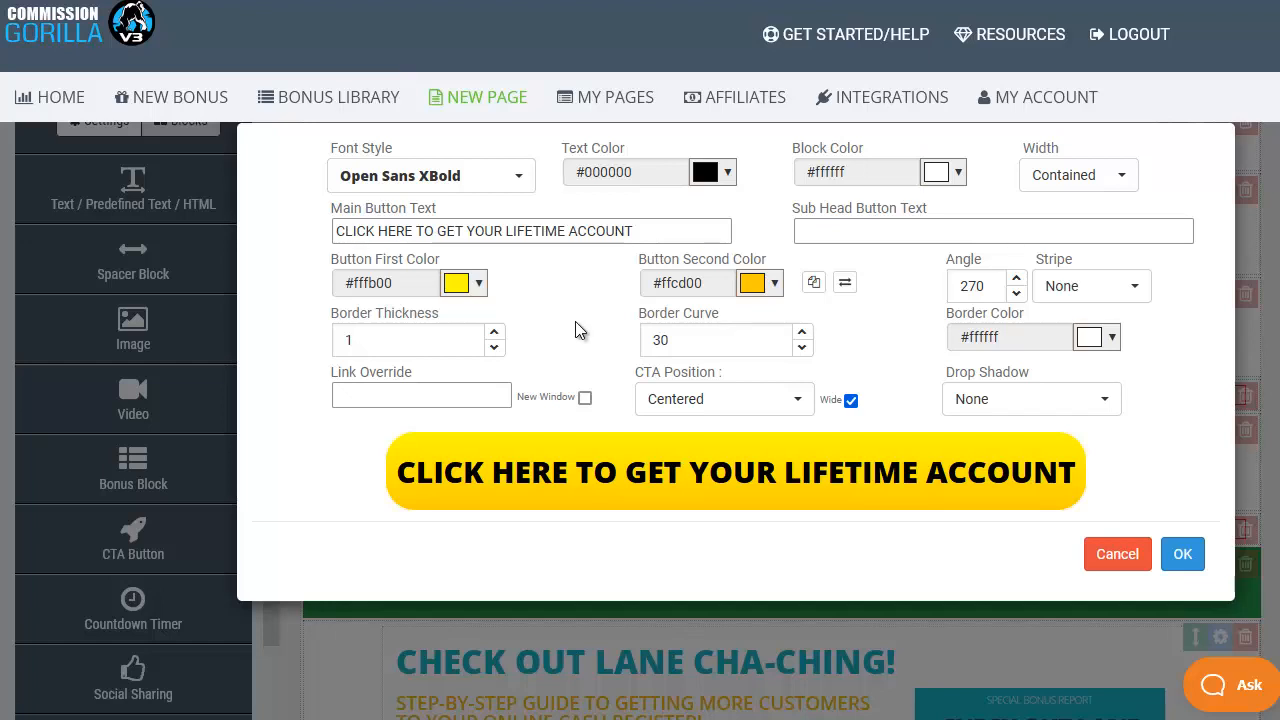
left_click(1182, 553)
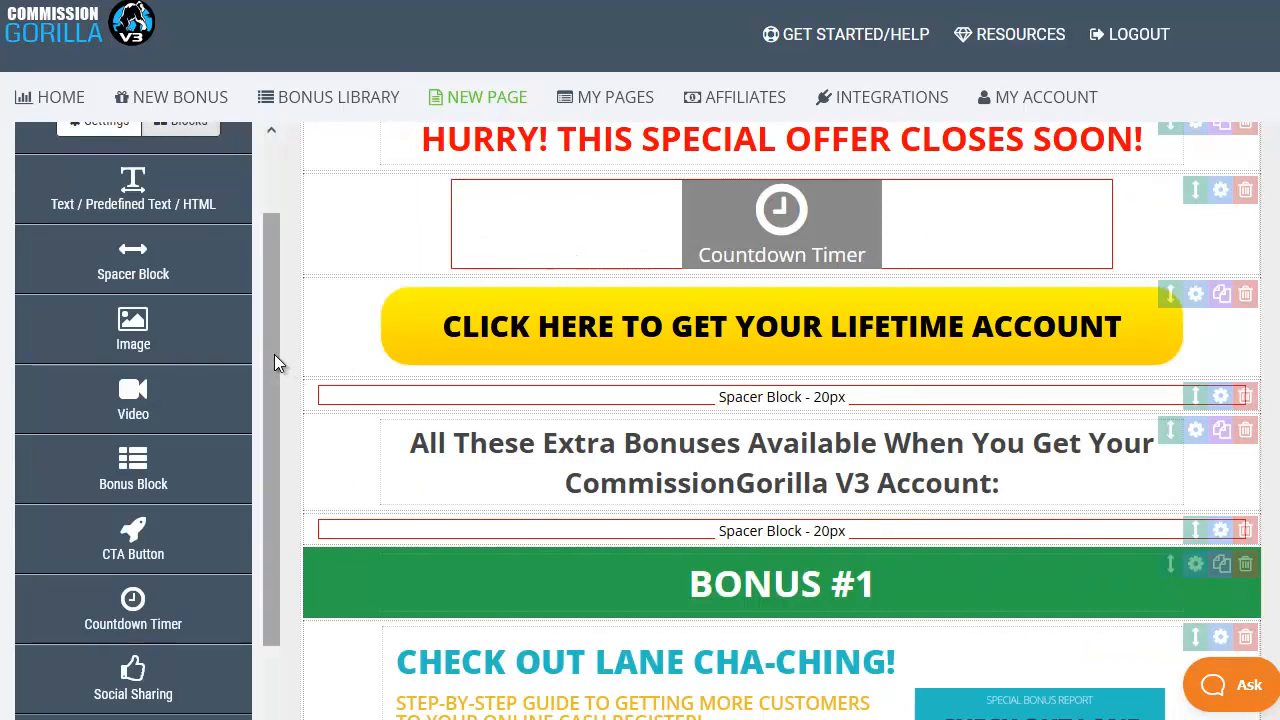
Add an empty bonus block at the end of the page, below the affiliate disclaimer and its spacer blocks
left_click_drag(274, 354, 289, 433)
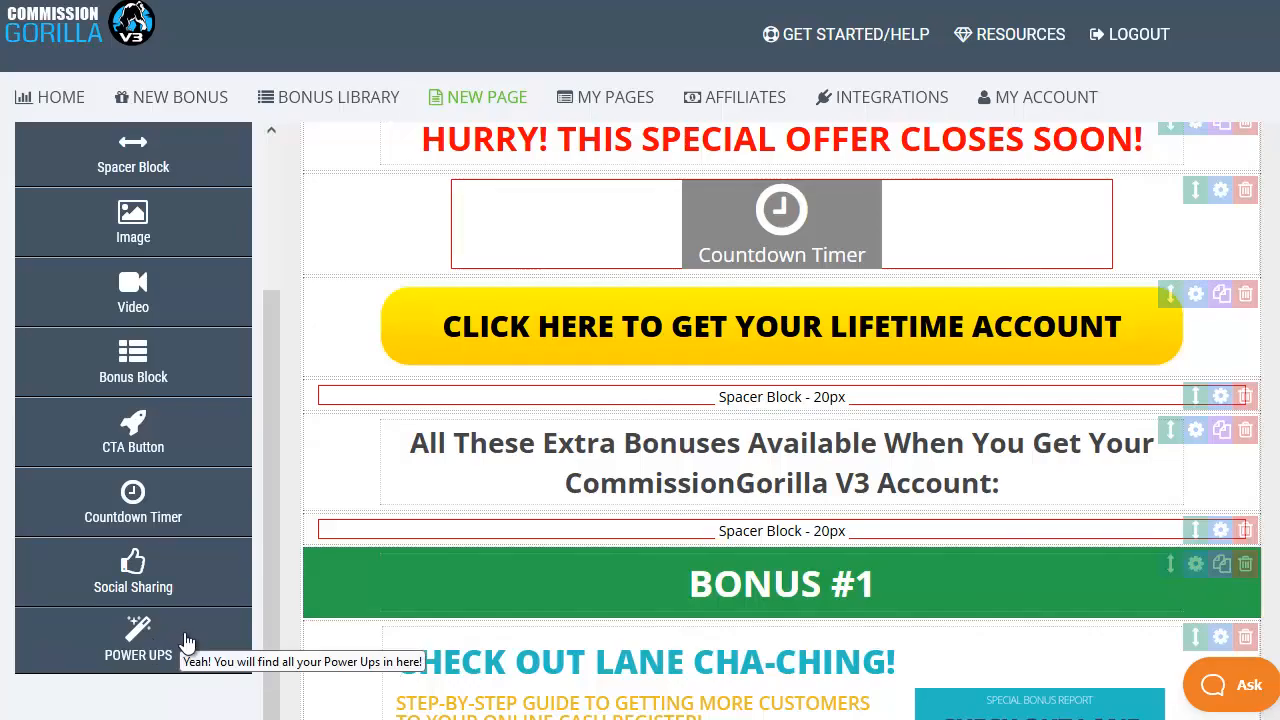
scroll(782, 420, "down", 20)
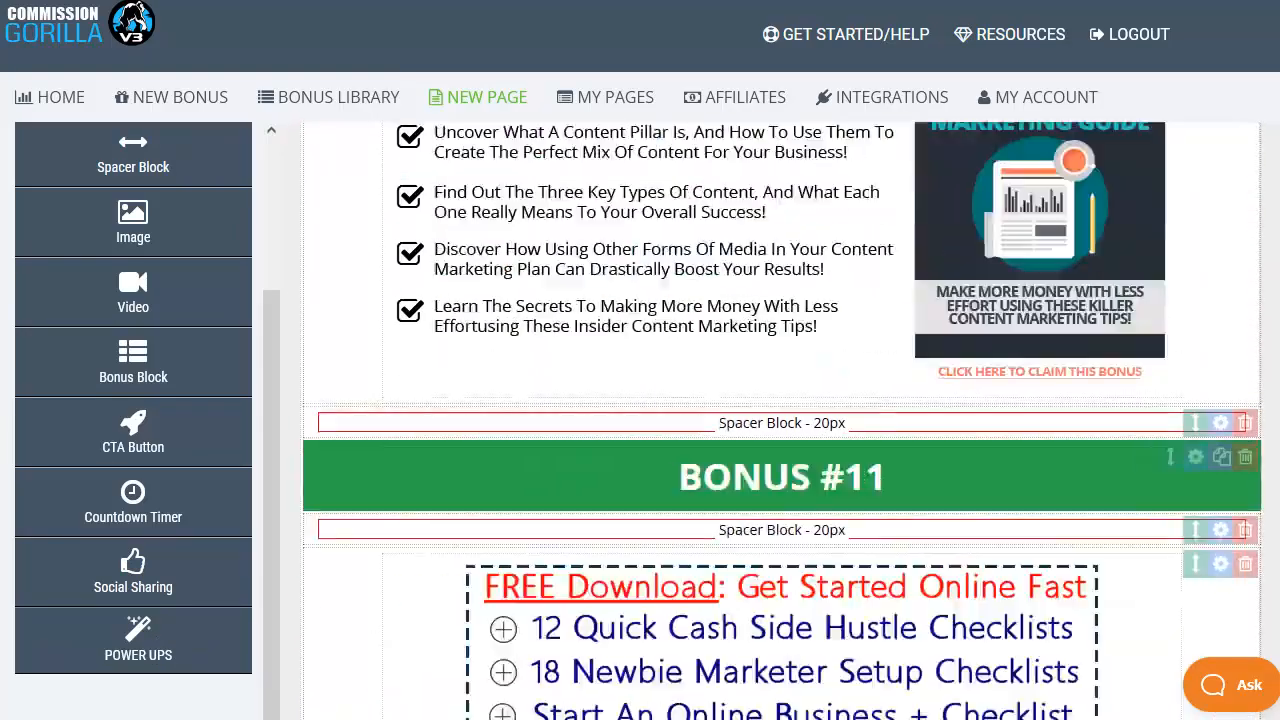
scroll(782, 420, "down", 15)
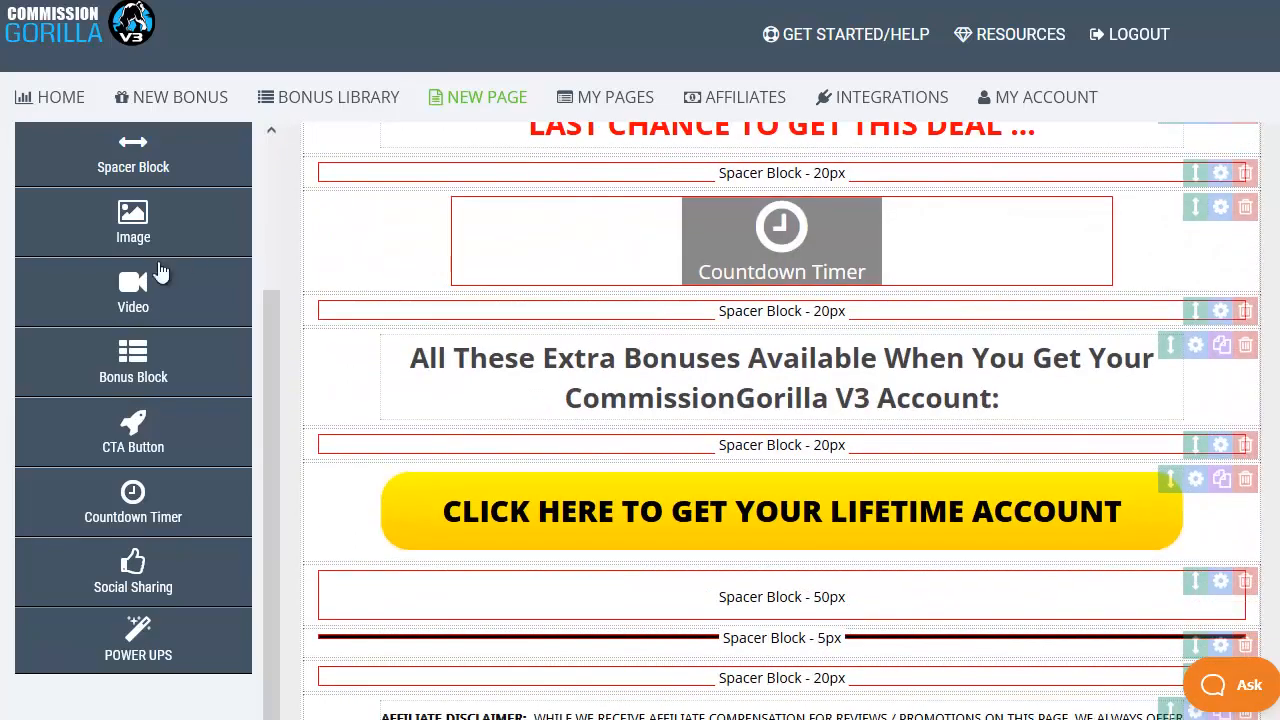
left_click_drag(125, 362, 467, 512)
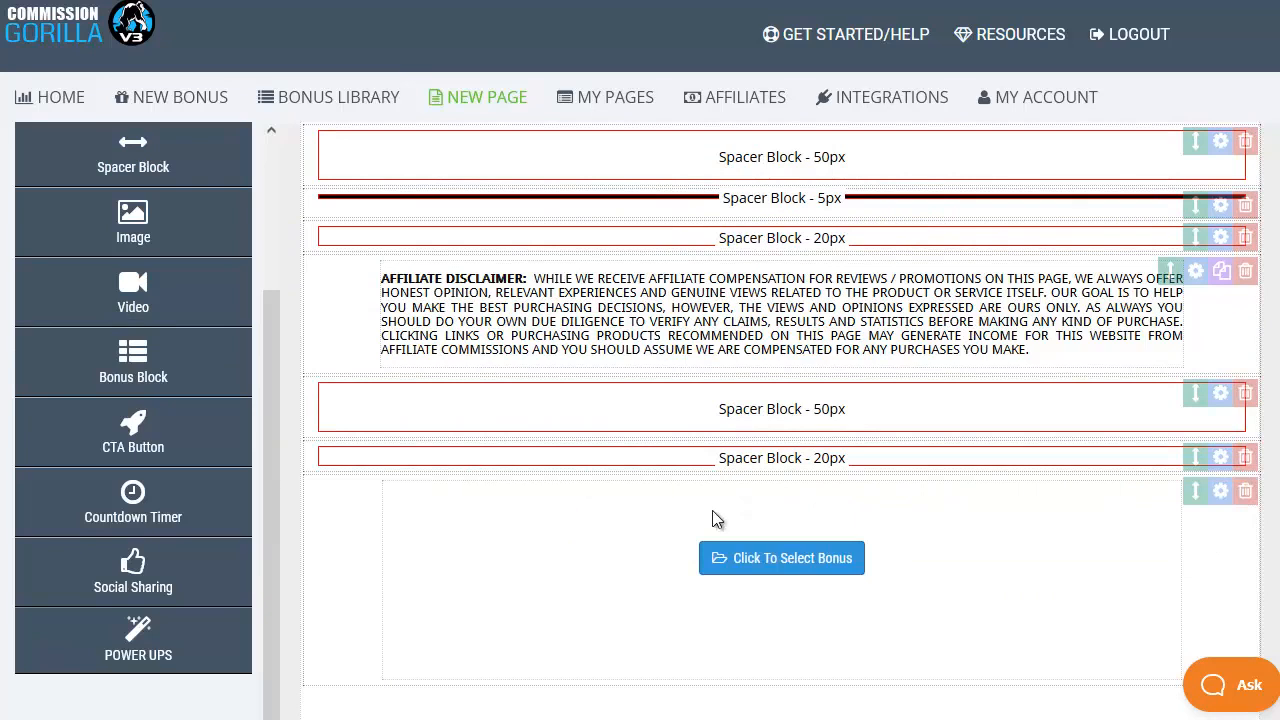
Fill the new bonus block with Online Starter Pack from the MAT1 category
left_click(761, 561)
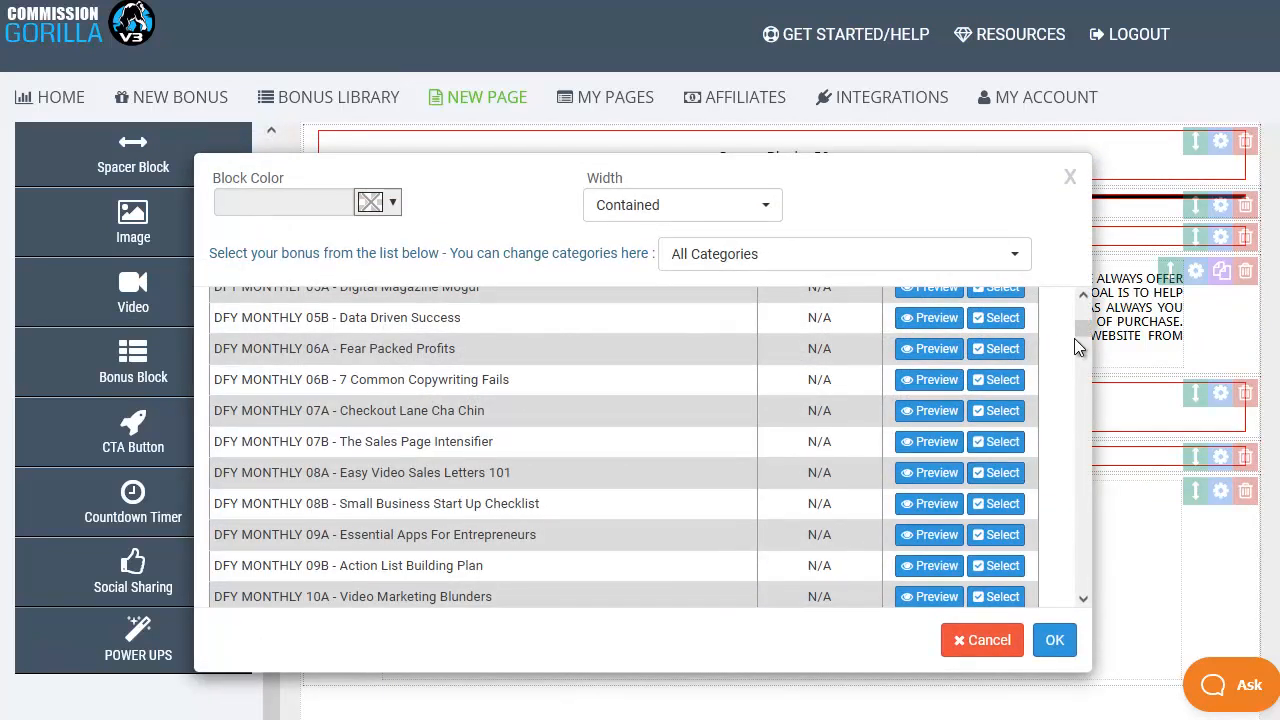
left_click(765, 258)
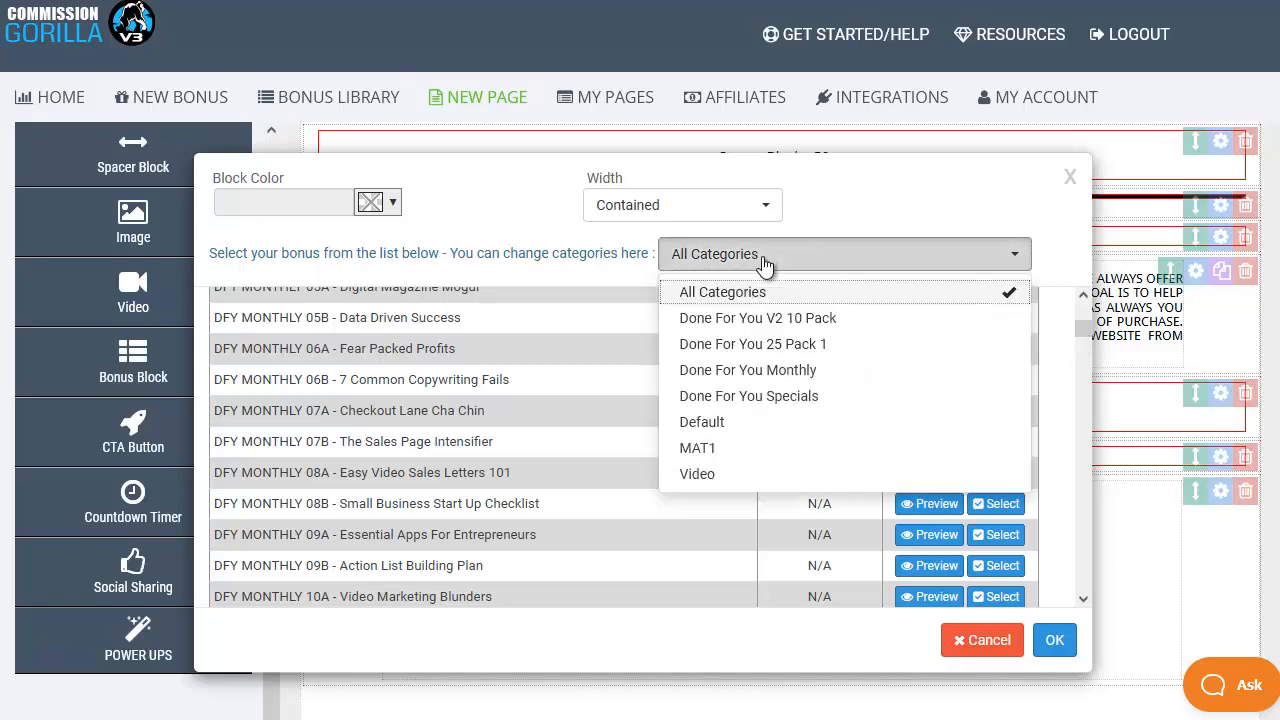
left_click(717, 448)
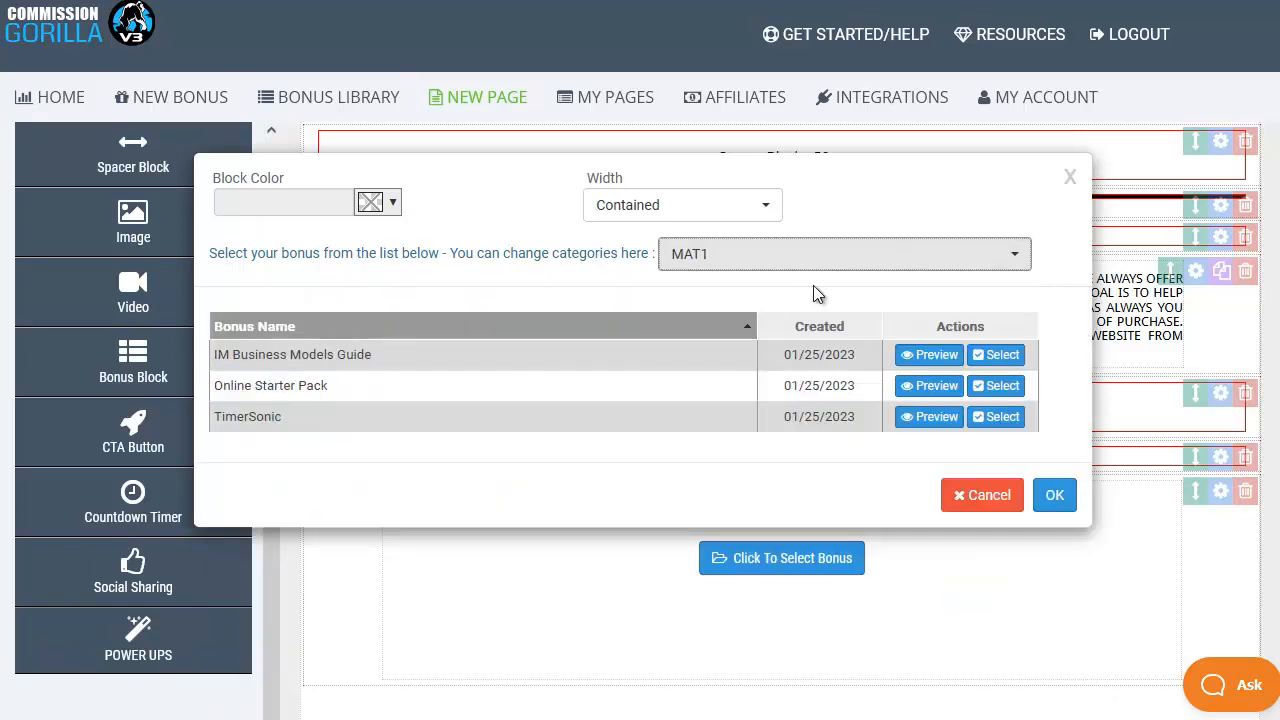
left_click(1002, 386)
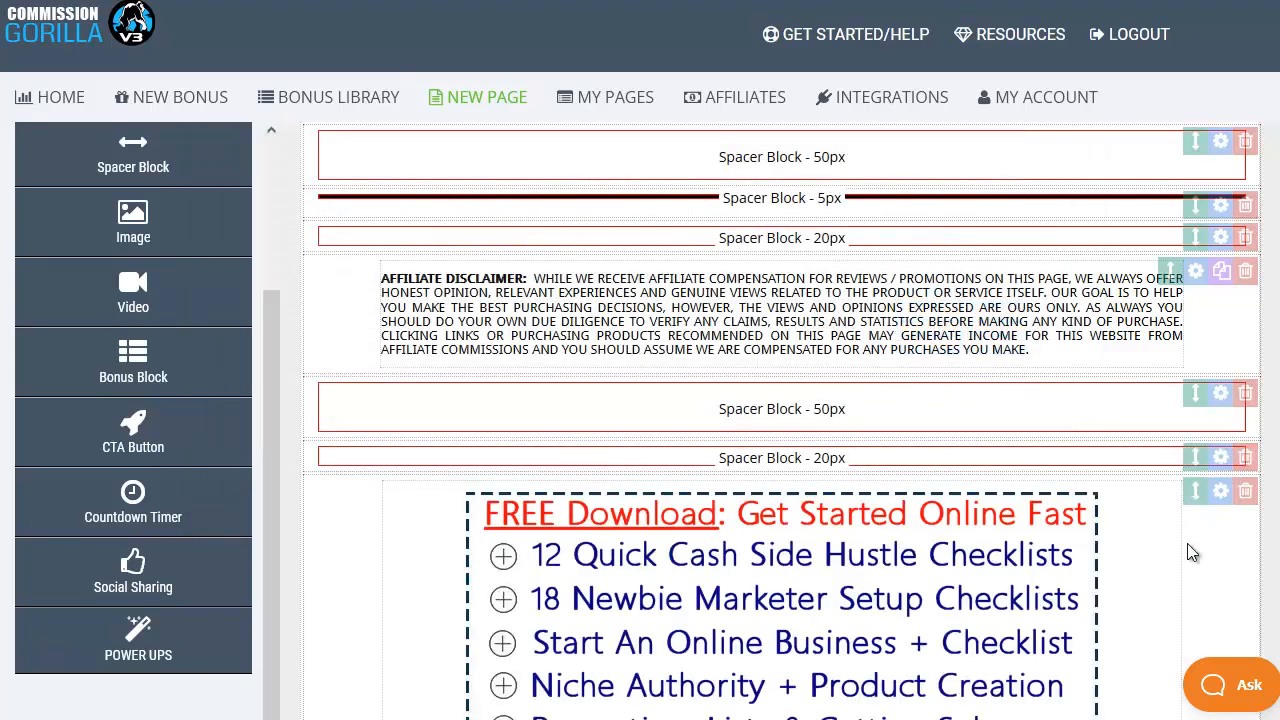
Move the Online Starter Pack block up between "What are you waiting for?" and "LAST CHANCE TO GET THIS DEAL ...", and delete it
scroll(1188, 557, "down", 2)
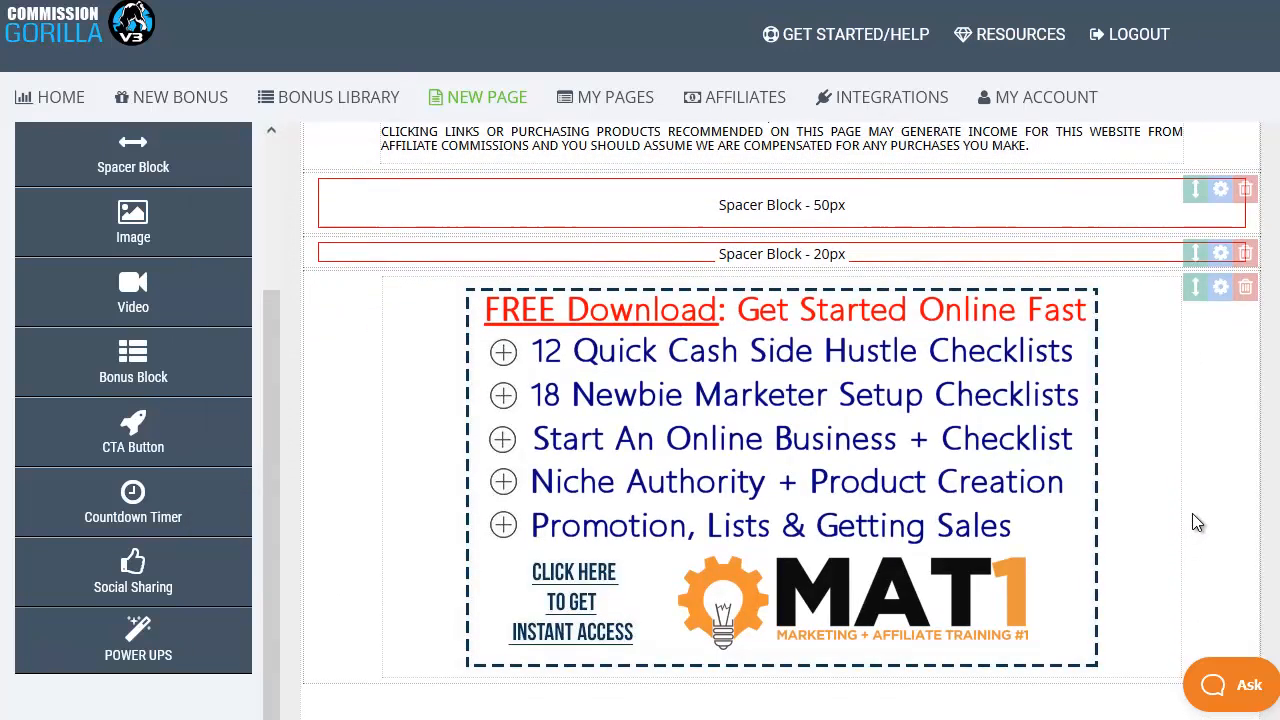
left_click_drag(1194, 287, 1195, 118)
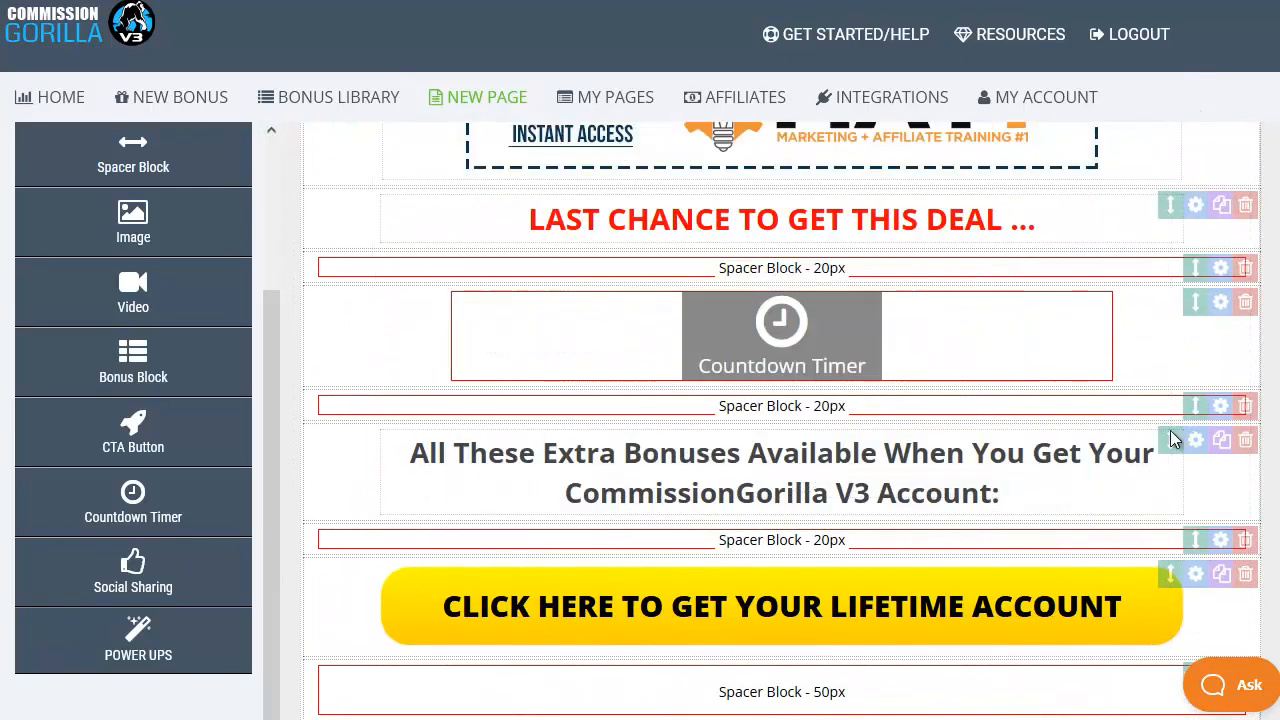
scroll(1170, 433, "up", 4)
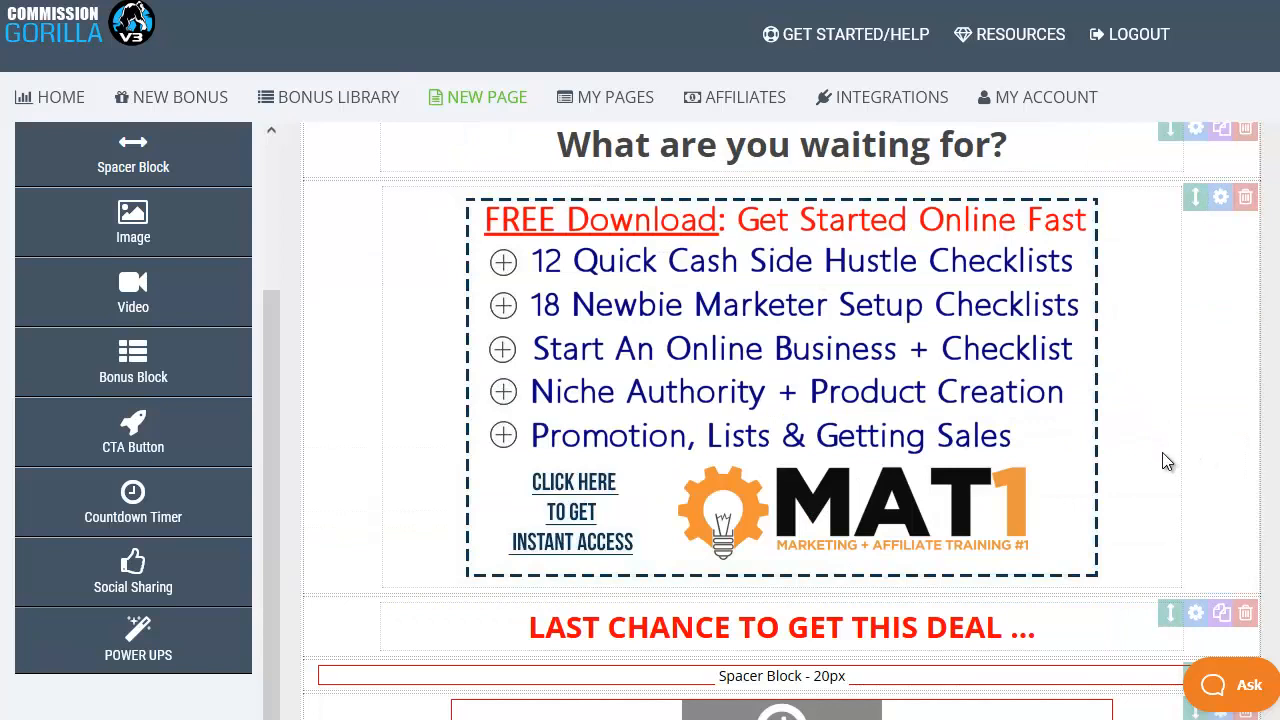
left_click(1247, 200)
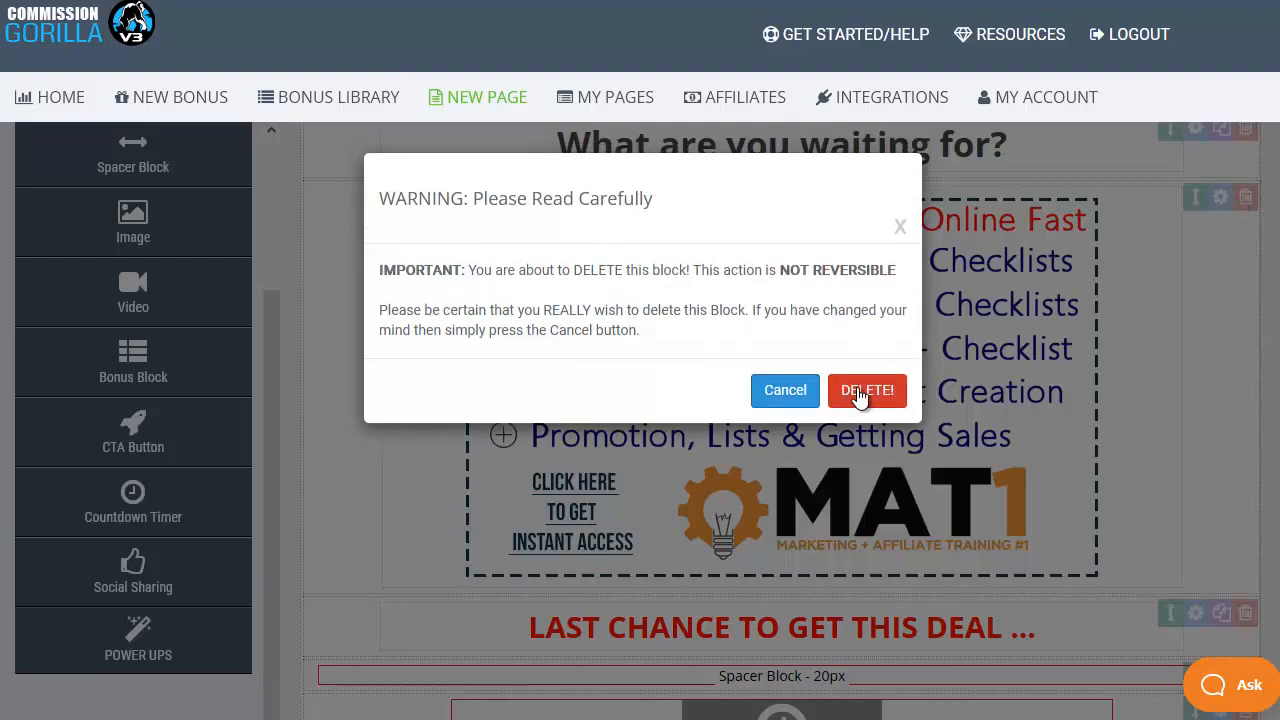
left_click(860, 394)
Save the customized bonus page and exit the page editor
scroll(843, 399, "up", 14)
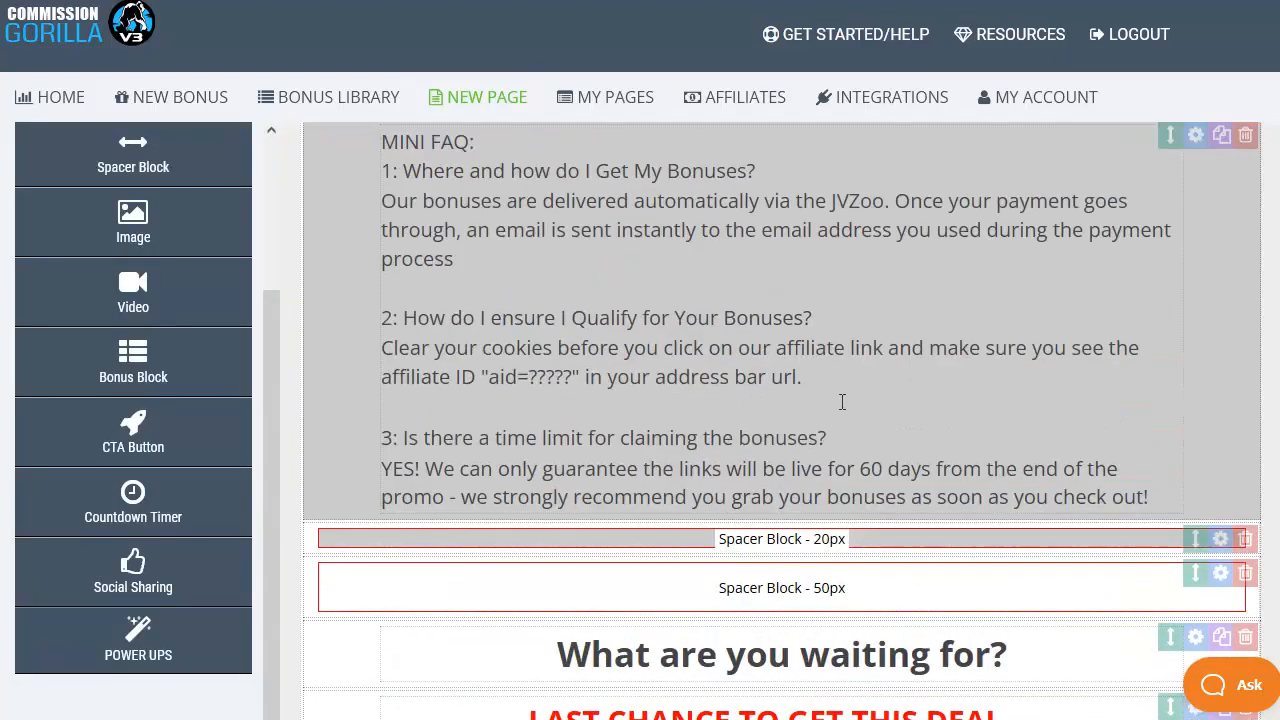
scroll(191, 297, "up", 3)
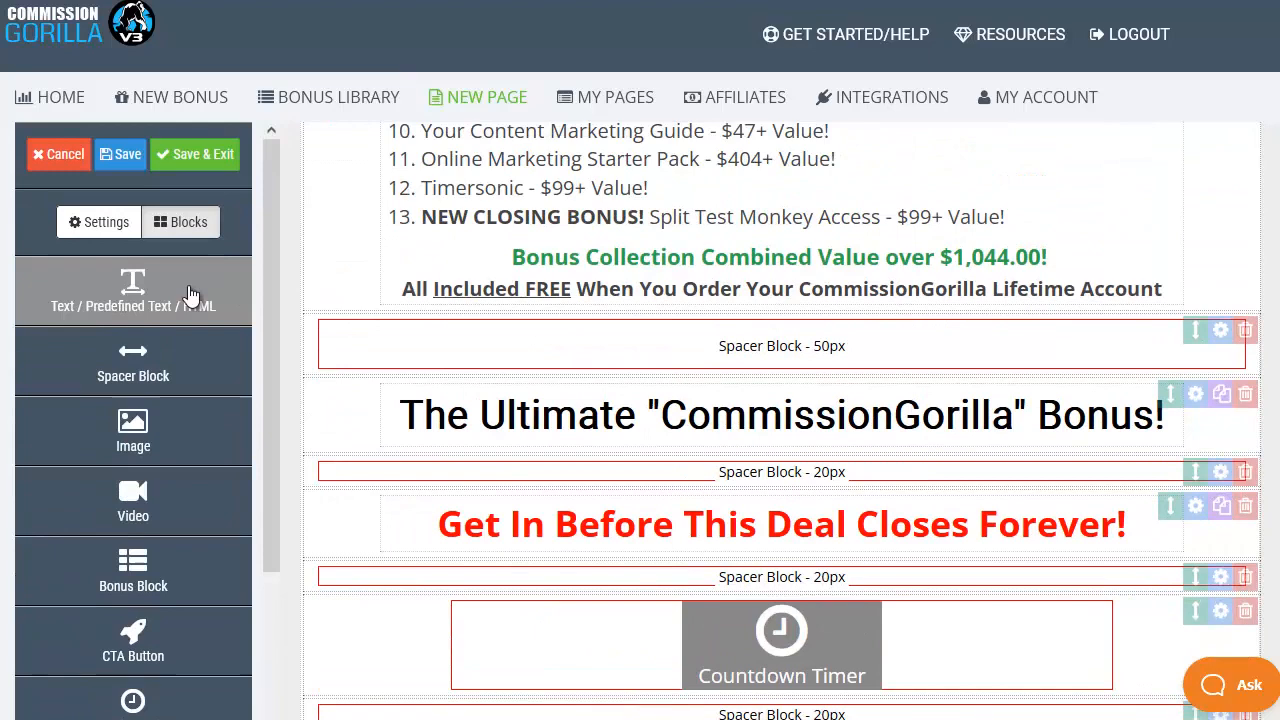
left_click(197, 160)
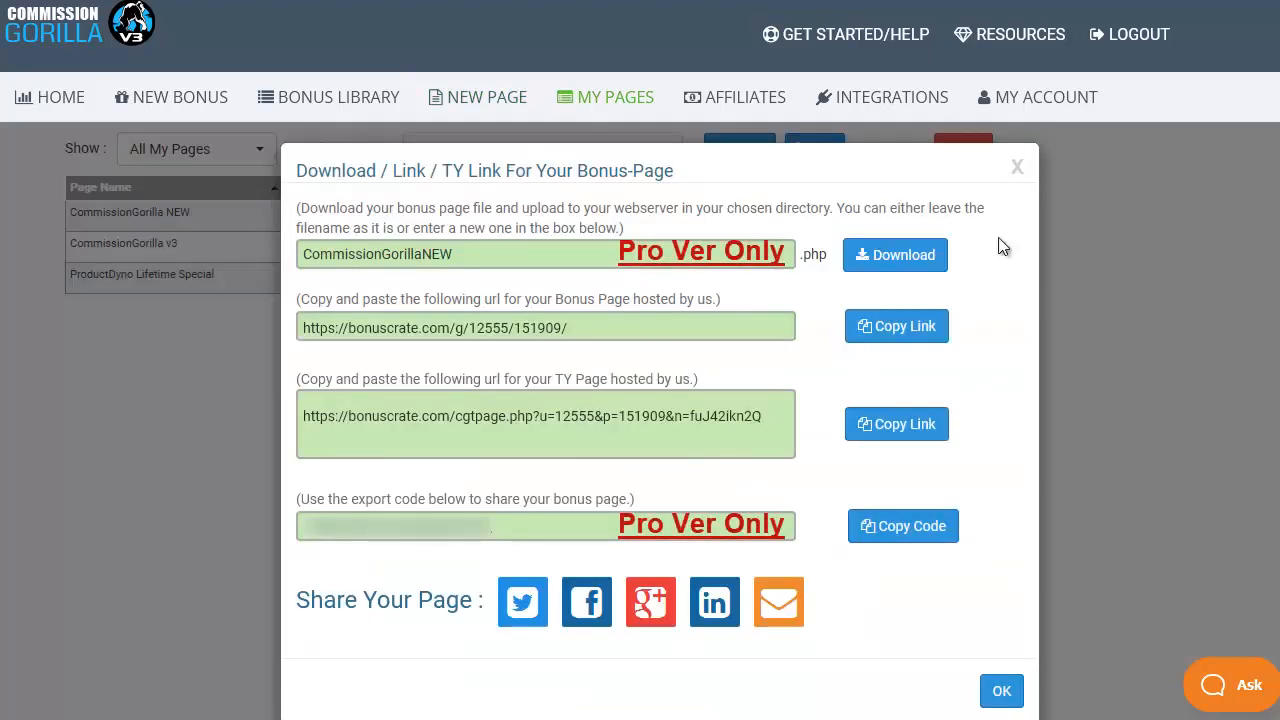
Check the saved page's hosted bonus page and TY page links, close them and open the autoresponder integrations
left_click_drag(592, 336, 309, 350)
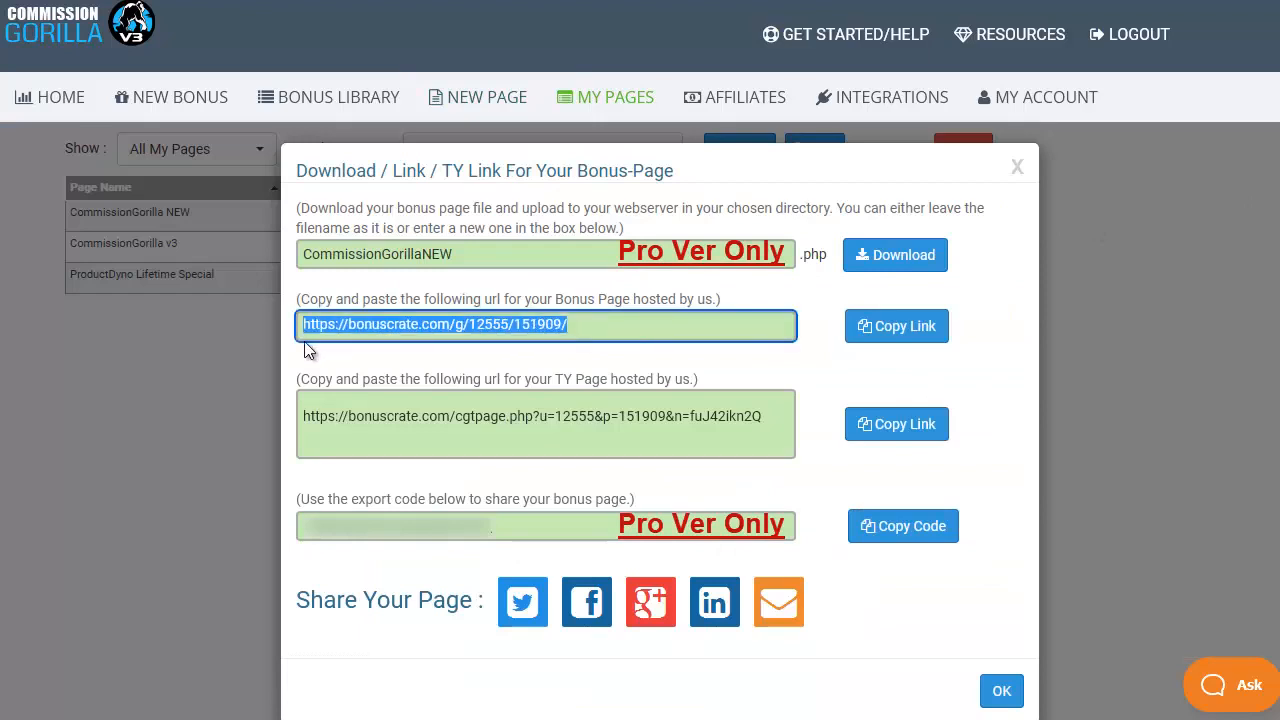
left_click_drag(765, 417, 304, 417)
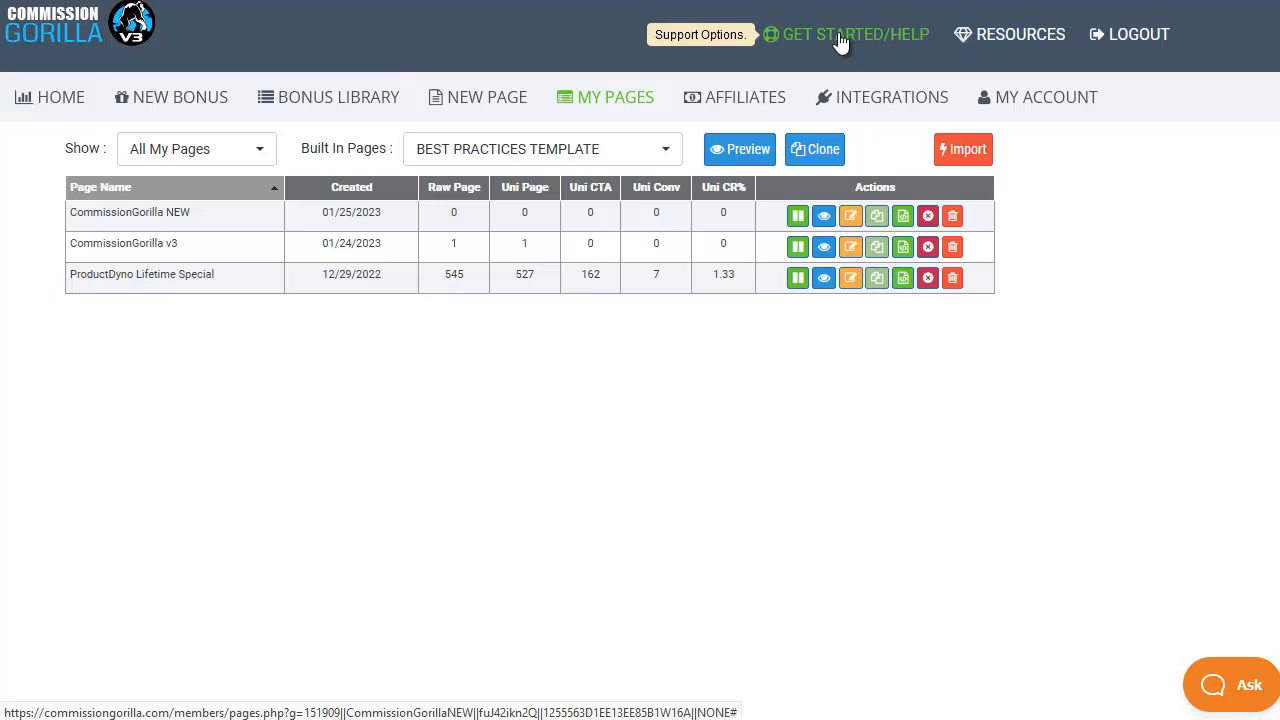
left_click(893, 101)
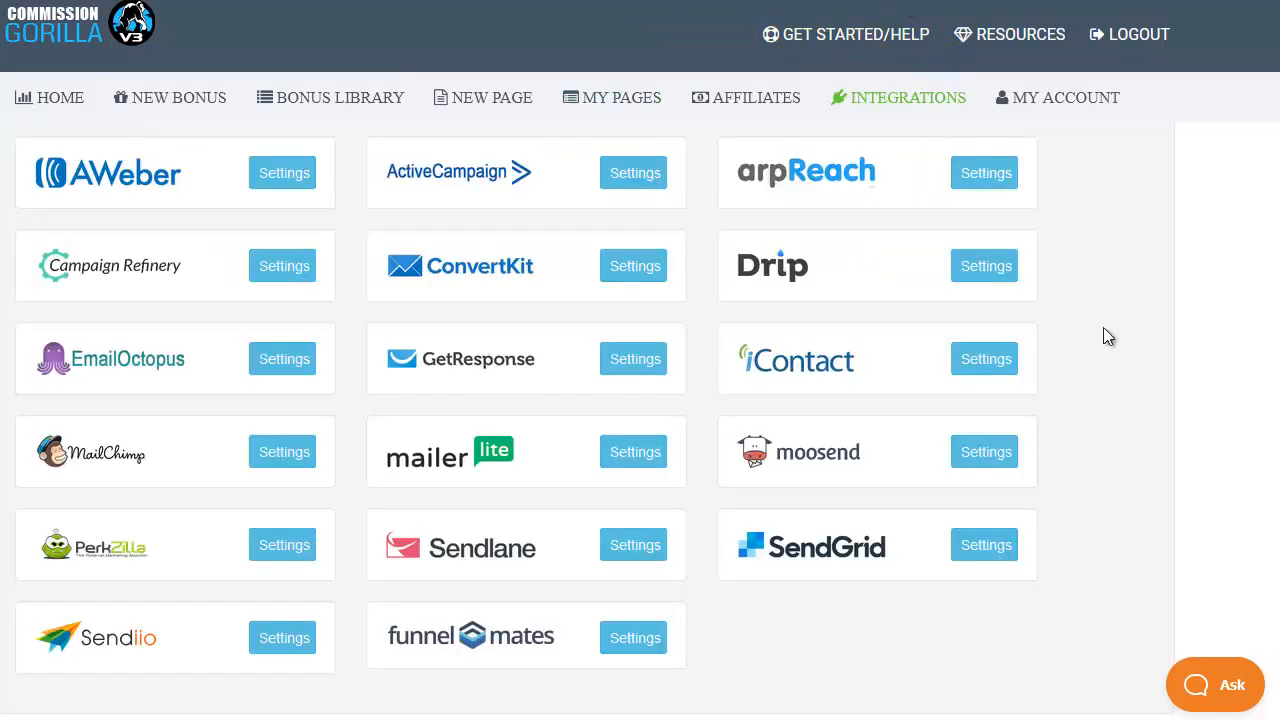